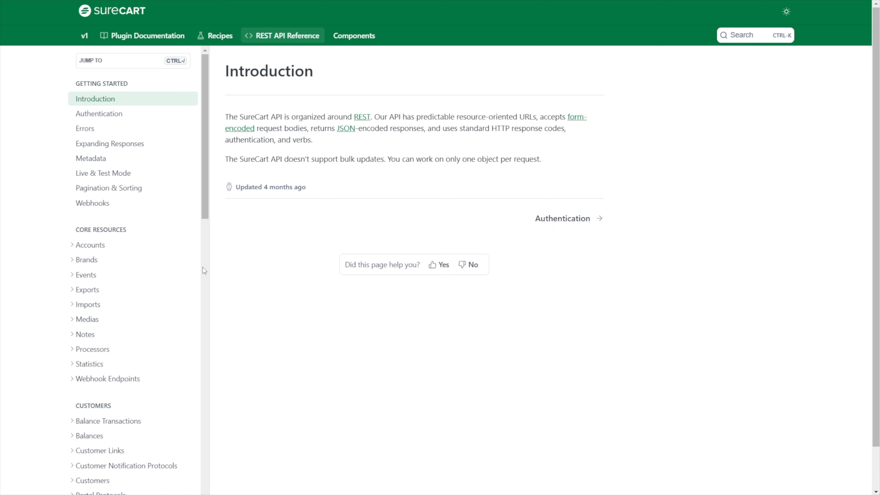
scroll(145, 248, down, 3)
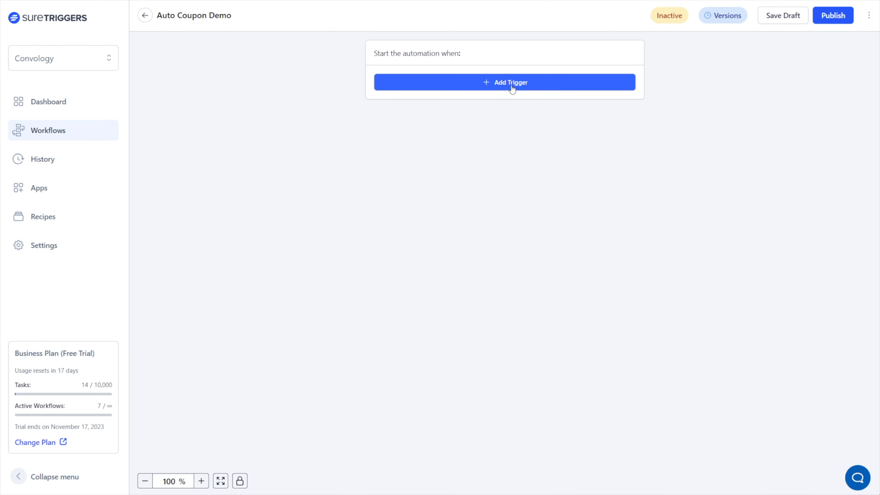
Add a ConvertBox trigger with the New Lead Submission event to the Auto Coupon Demo workflow and save it
click(501, 86)
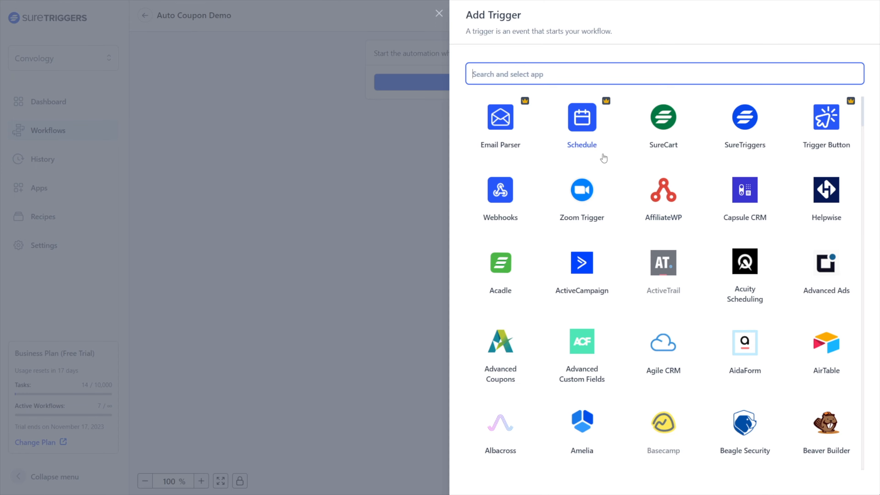
scroll(643, 155, down, 20)
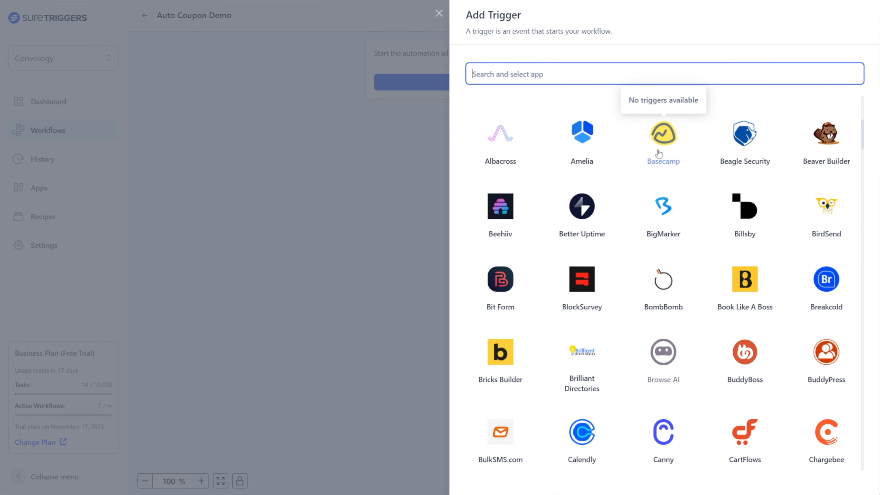
scroll(658, 155, down, 9)
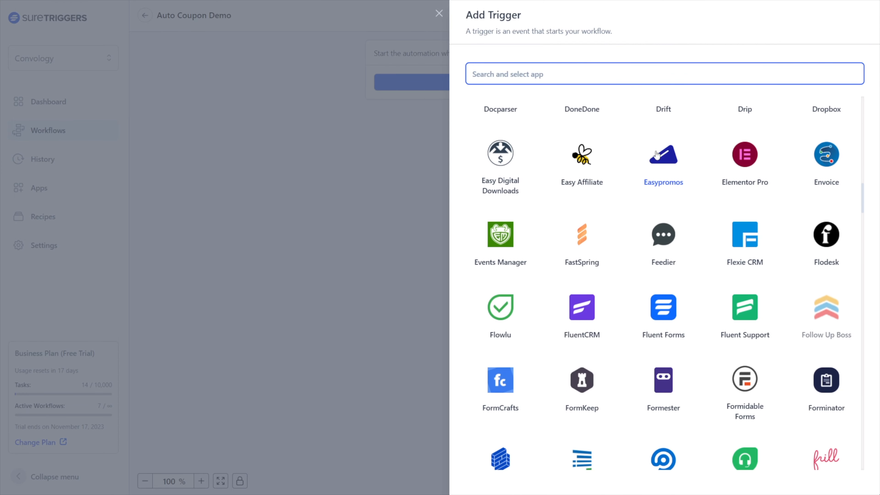
scroll(651, 156, up, 15)
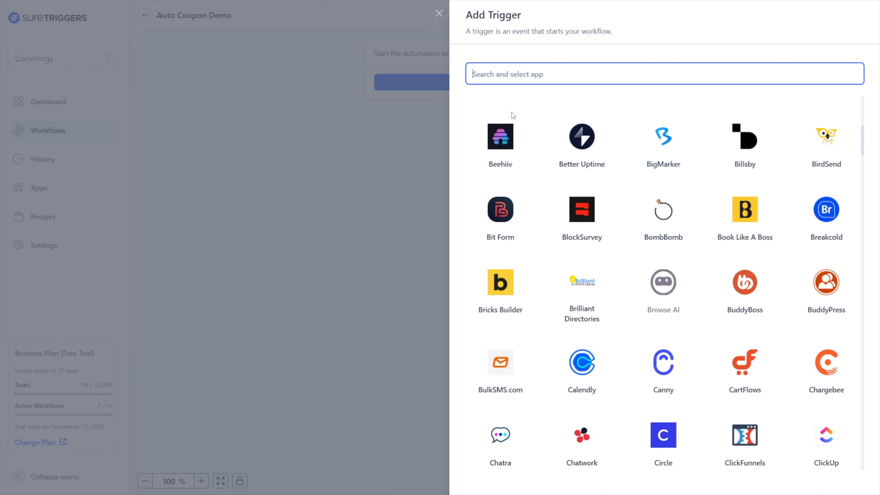
text(convert)
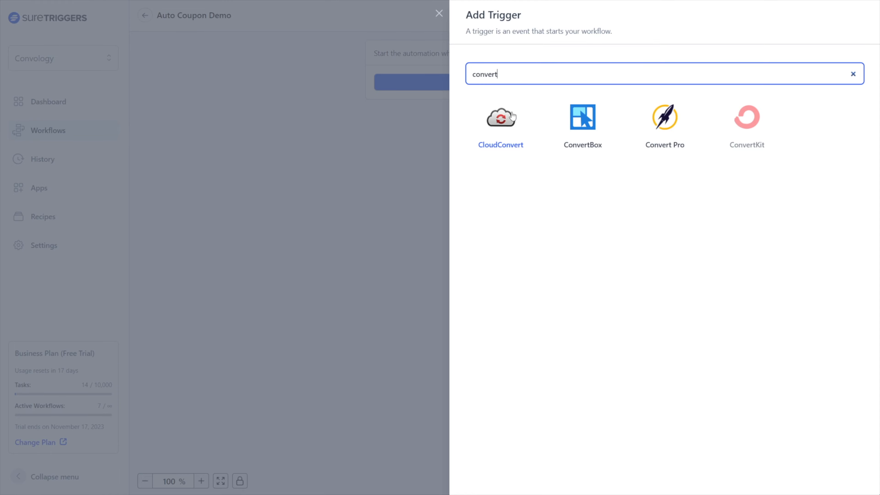
click(584, 128)
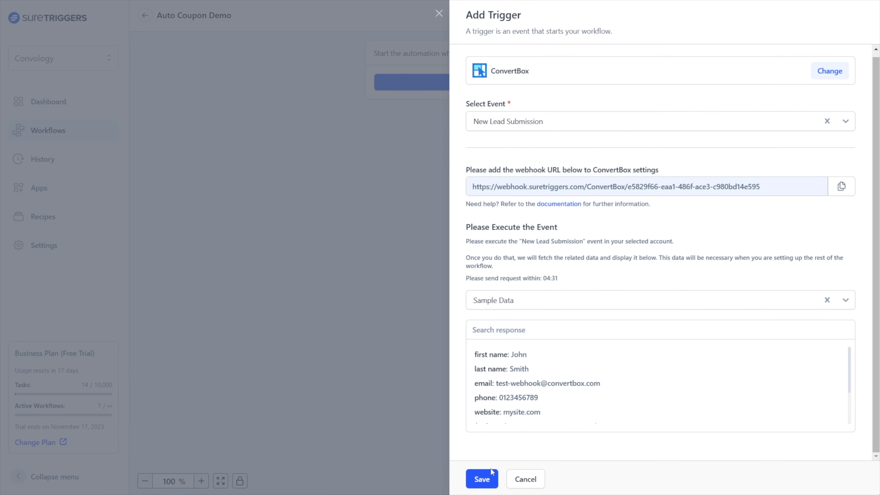
click(491, 472)
Add an API action with the Api Request event and configure it as a new API
click(509, 120)
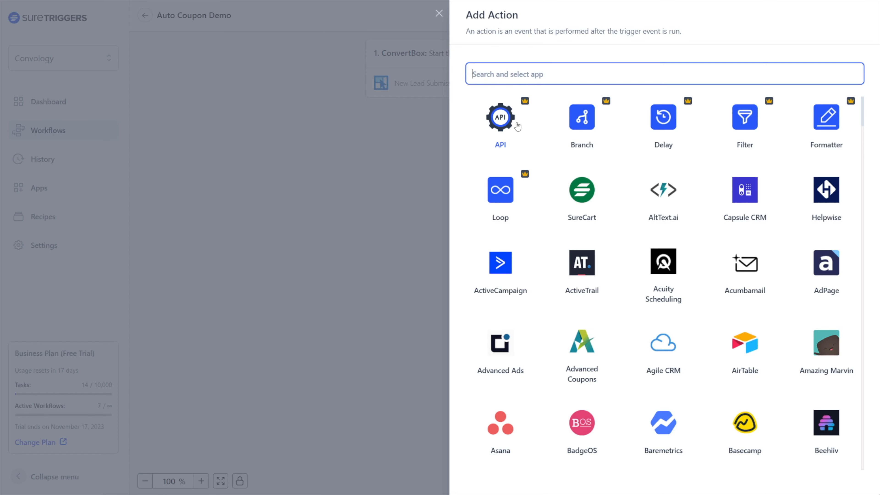
click(504, 123)
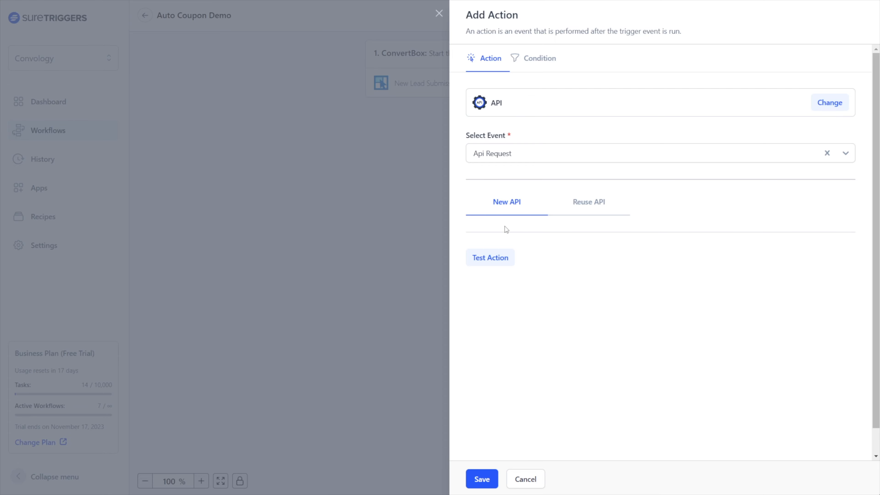
click(506, 203)
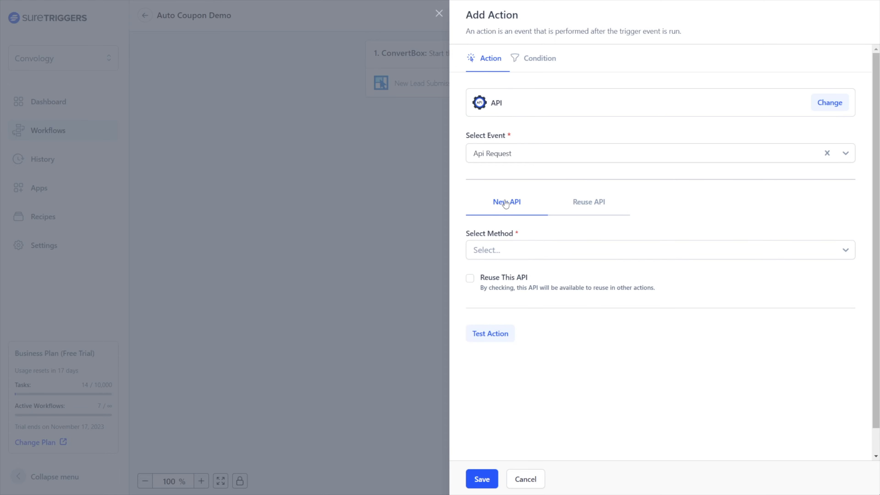
Set the API request's method to POST and its payload type to JSON
click(501, 254)
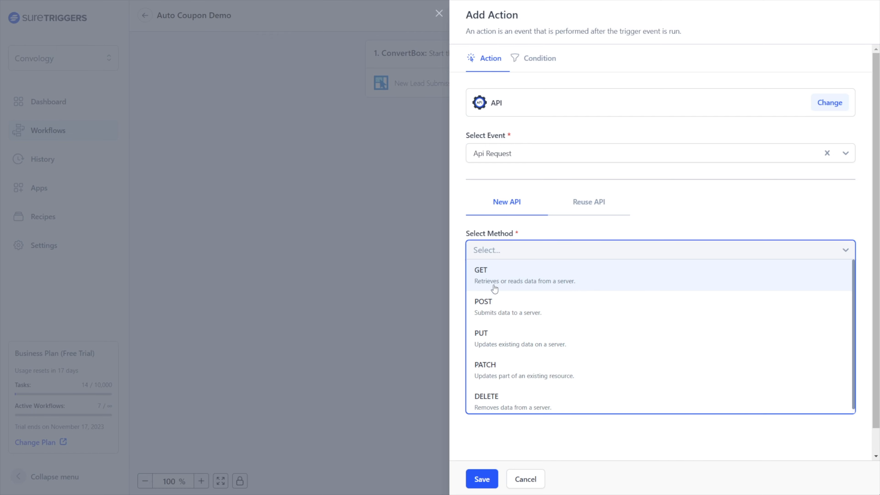
click(485, 304)
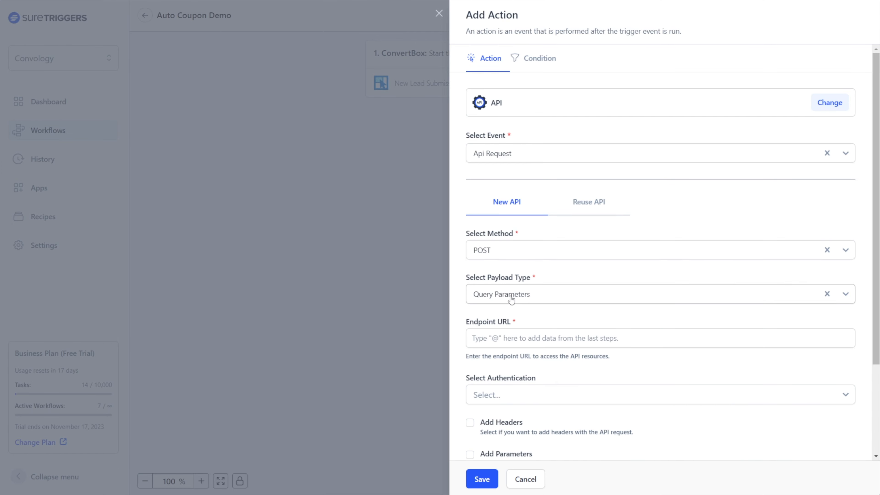
click(521, 295)
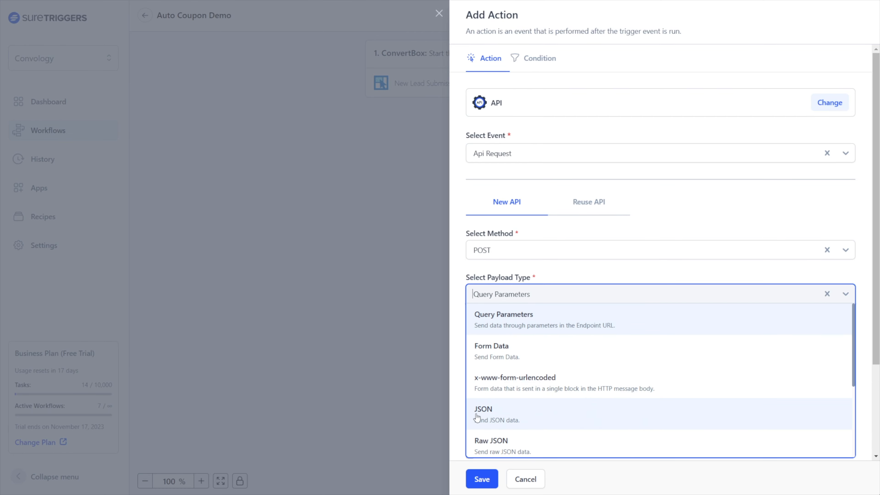
click(495, 418)
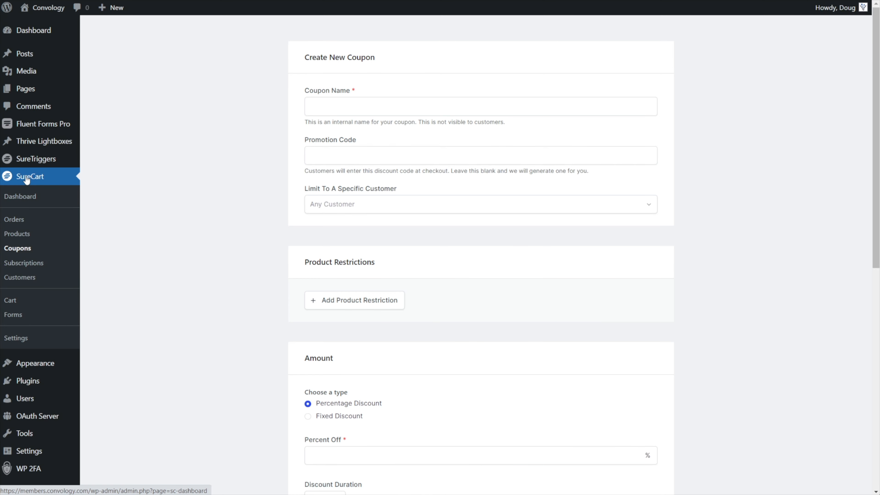
Switch to SureCart in WordPress and give the new coupon the name Membership Discount Demo and promotion code Demo200
click(319, 108)
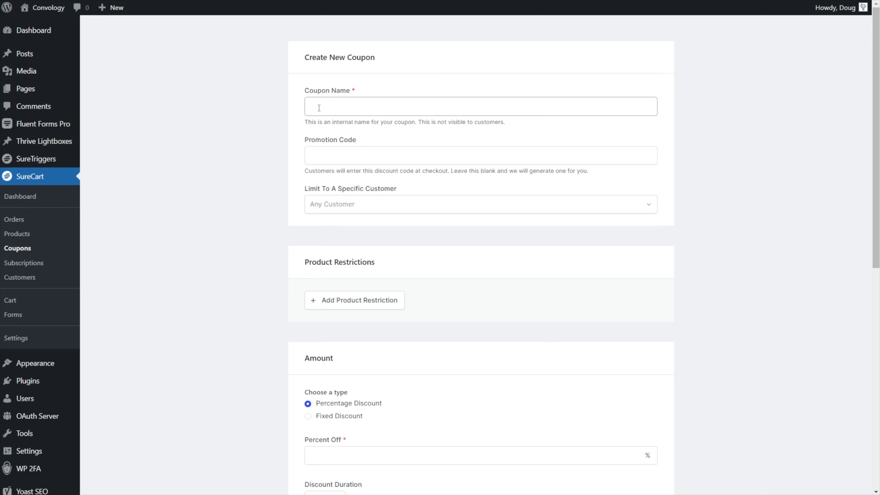
click(326, 102)
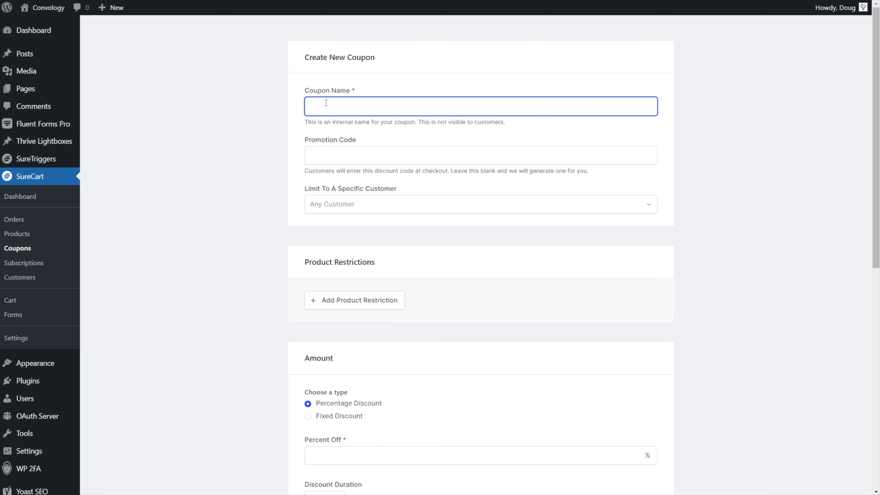
text(Membership Discount Demo)
click(315, 154)
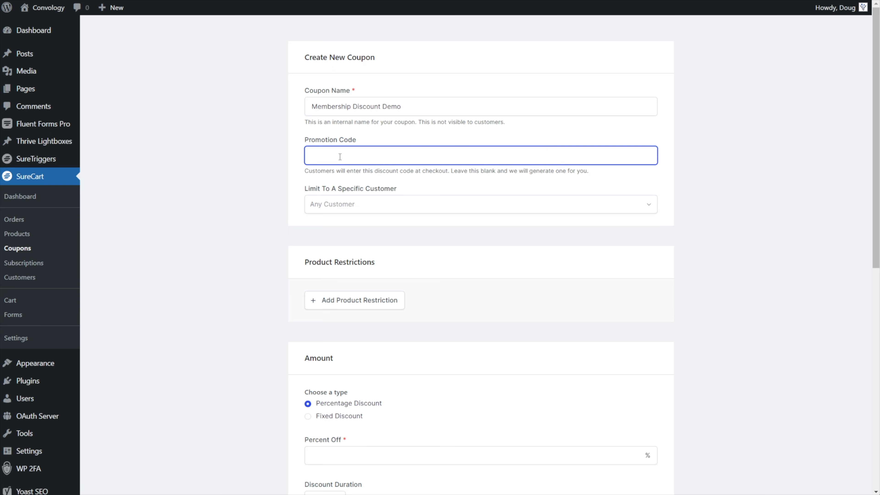
text(Demo200)
drag(306, 140, 350, 148)
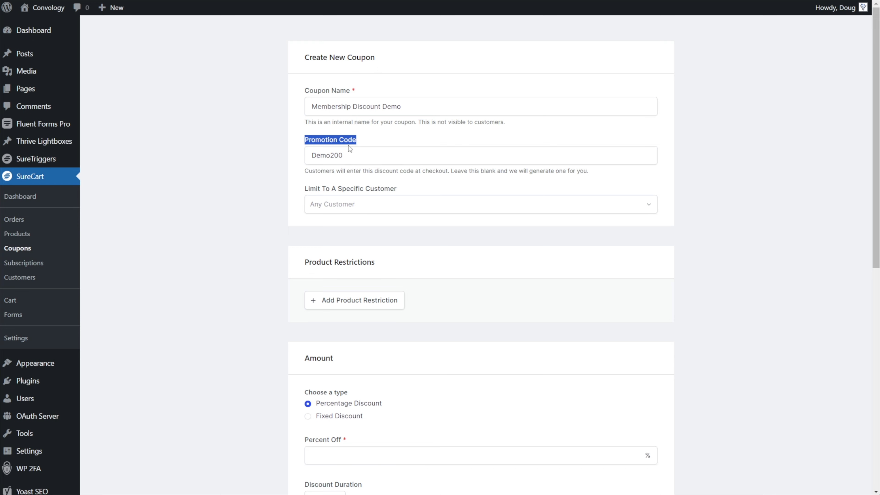
click(322, 153)
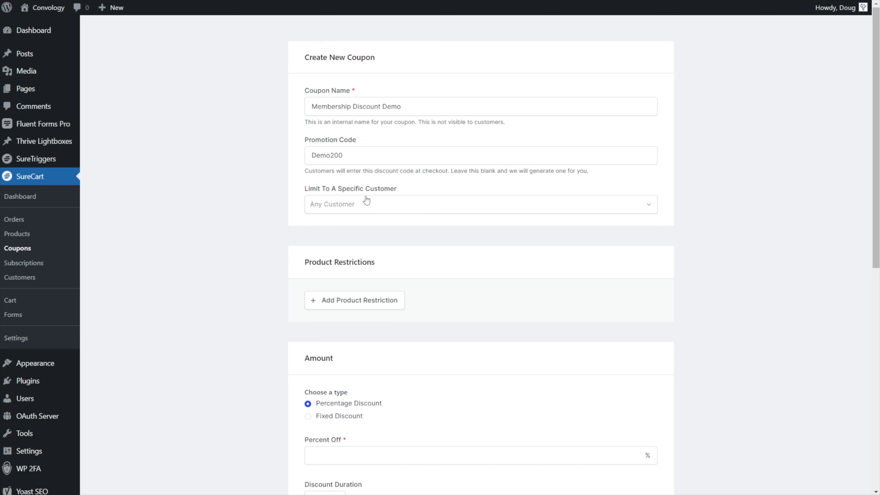
Restrict the coupon to the product Convology Pro (Annual Membership)
click(325, 301)
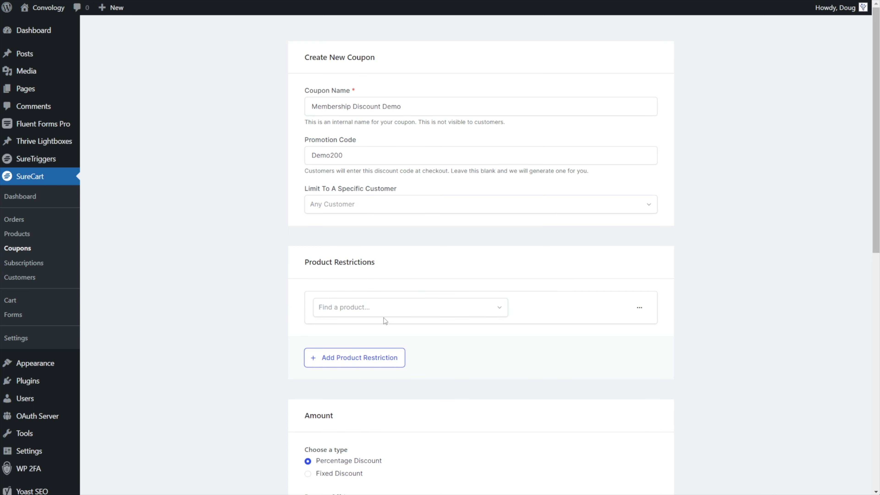
click(353, 315)
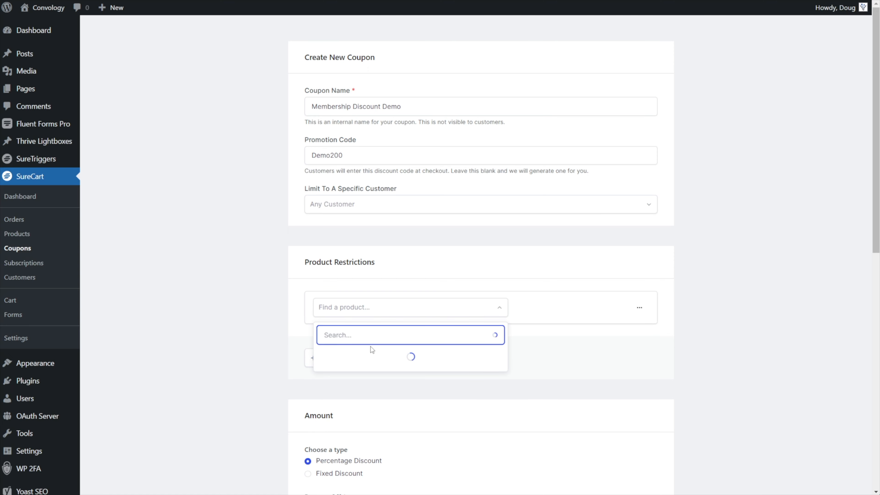
text(convology)
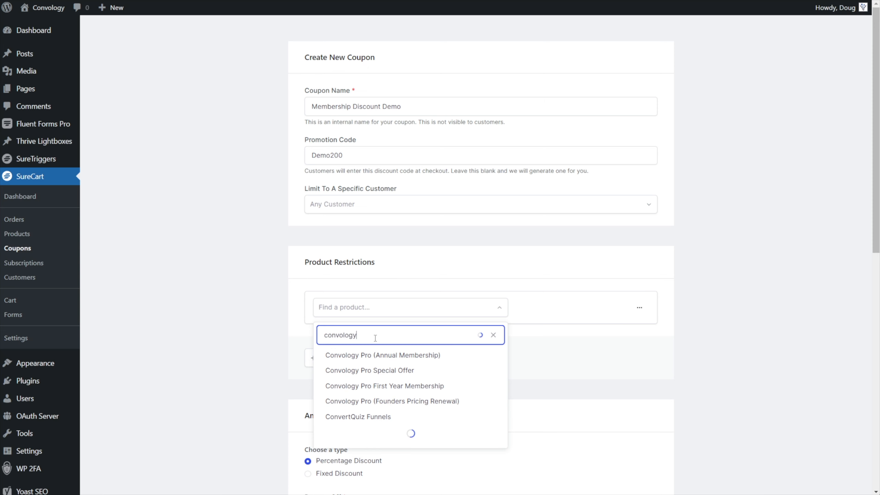
click(392, 355)
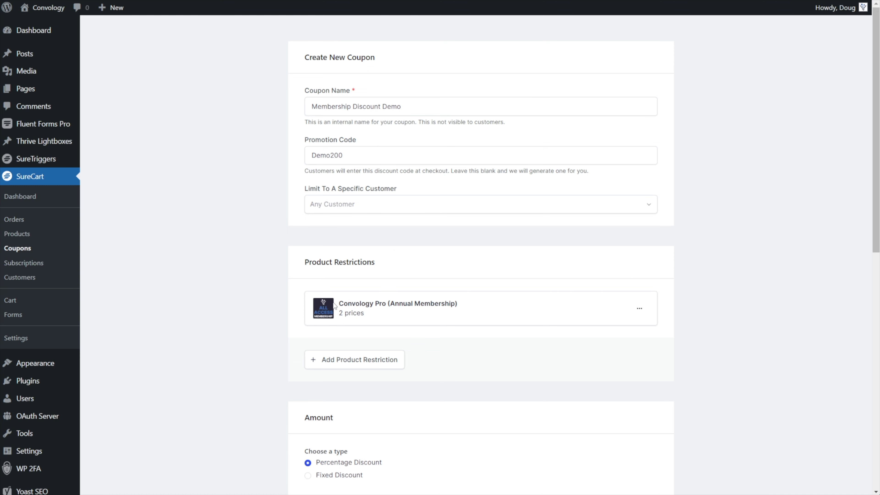
Make the coupon a fixed discount with an amount off of $200
scroll(255, 346, down, 6)
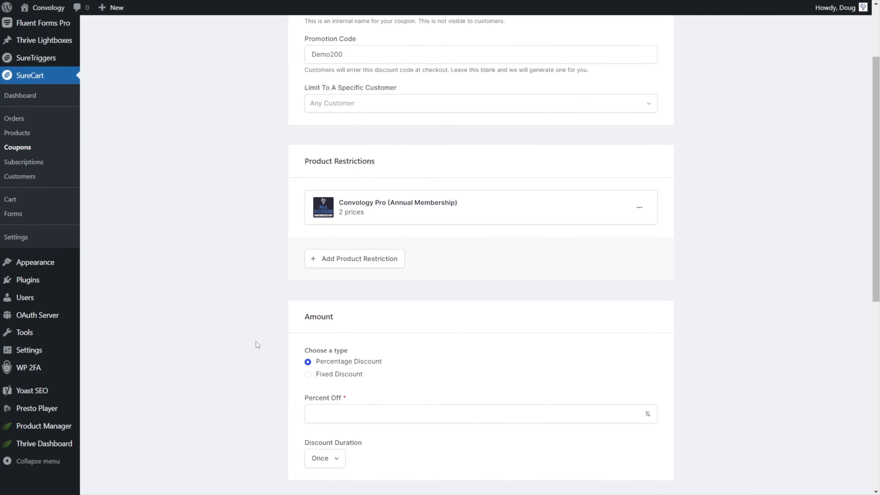
click(308, 271)
click(327, 309)
text(200)
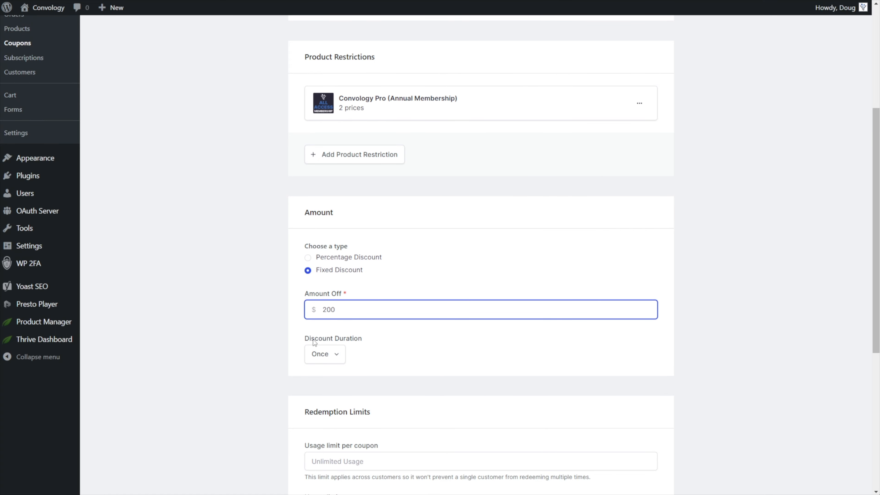
click(333, 344)
Limit the coupon's usage per customer to 1 and create the coupon
scroll(347, 345, down, 4)
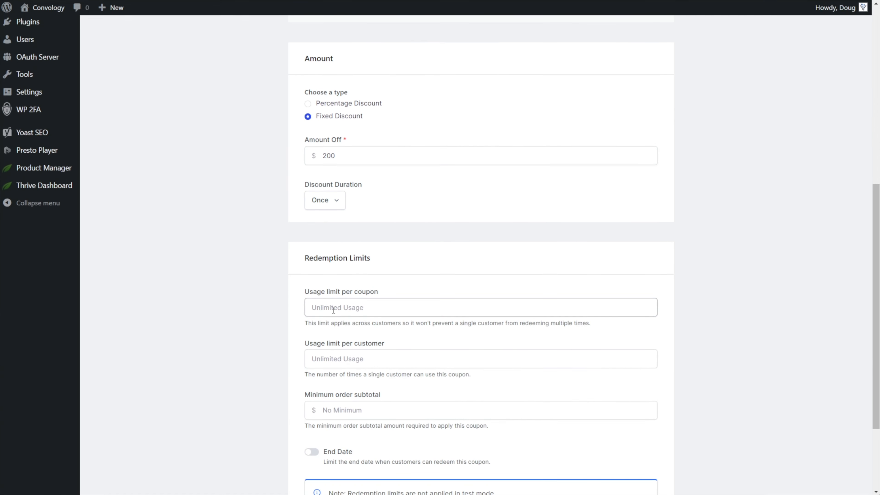
scroll(338, 307, down, 3)
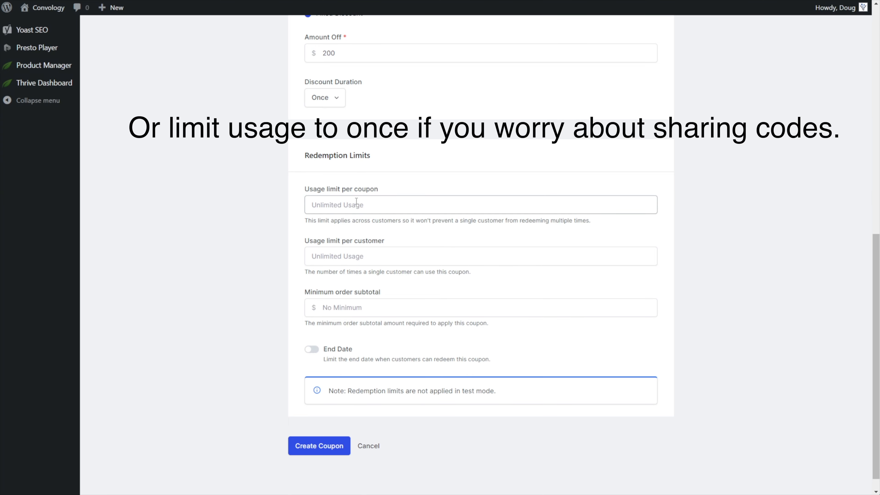
click(348, 256)
text(1)
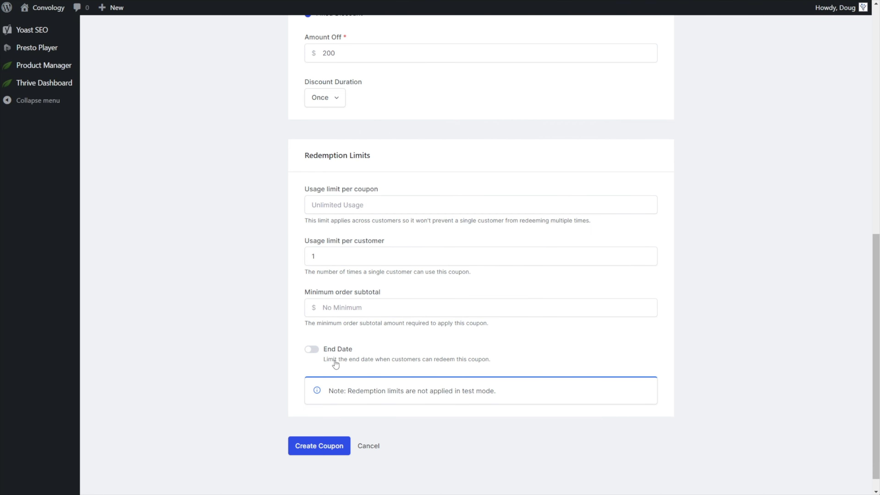
click(319, 445)
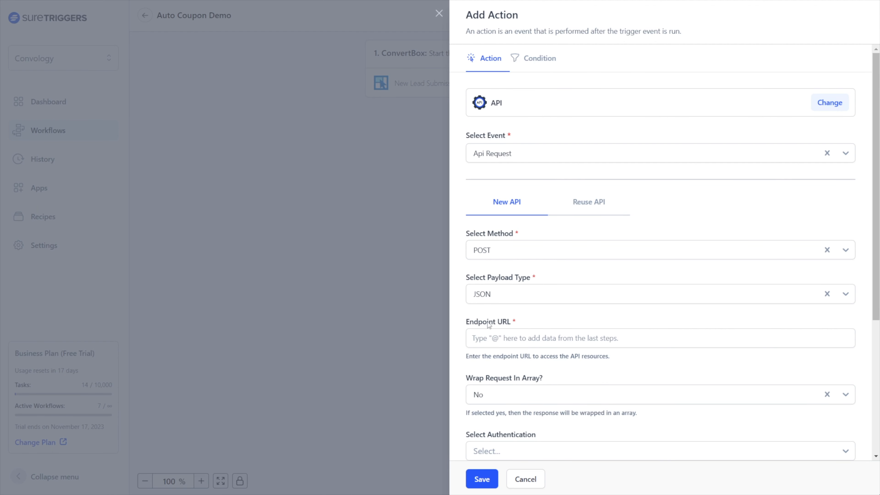
click(511, 339)
text(https://api.surecart.com/v1/promotions)
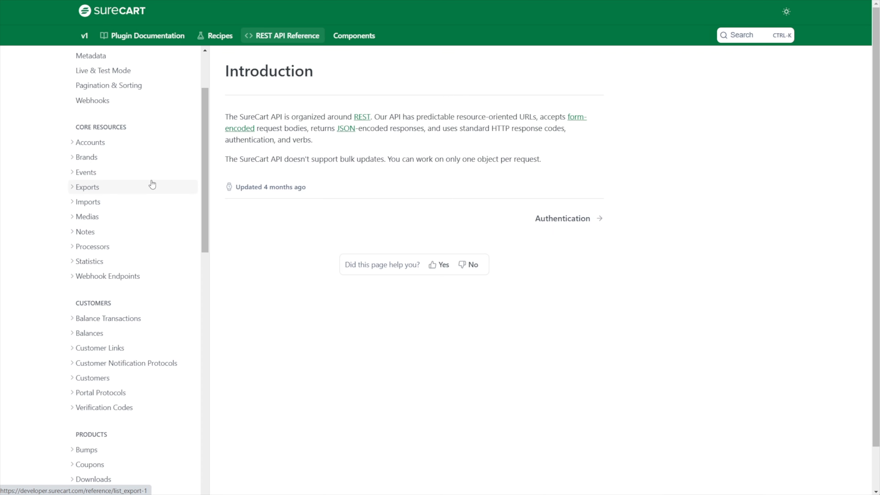
In the SureCart REST API reference, look up the Create request under Promotions and select its endpoint URL
scroll(153, 185, down, 5)
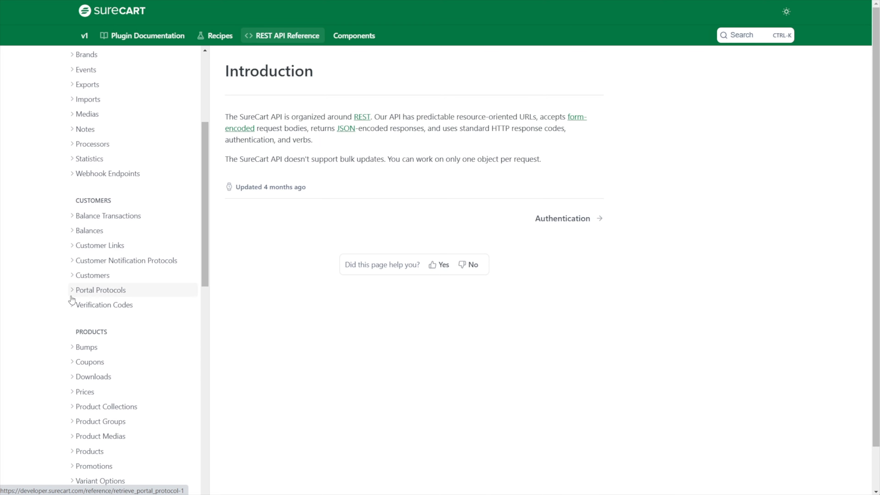
scroll(71, 300, down, 3)
click(80, 312)
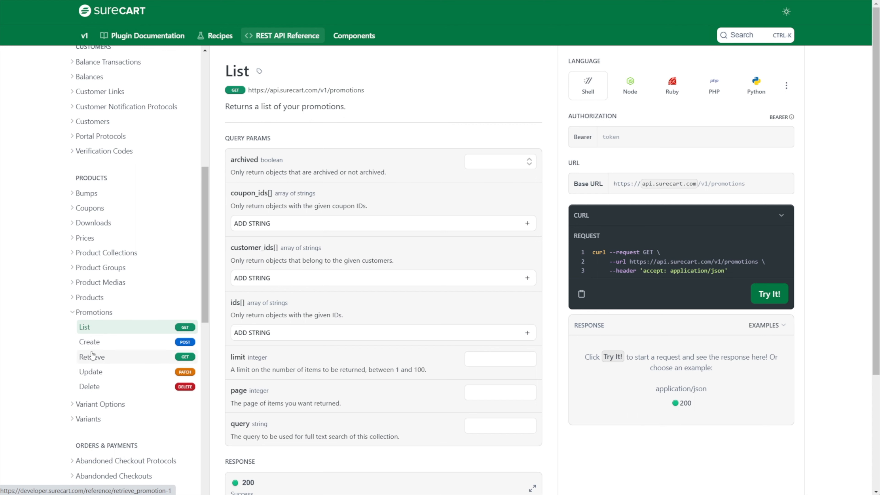
click(92, 343)
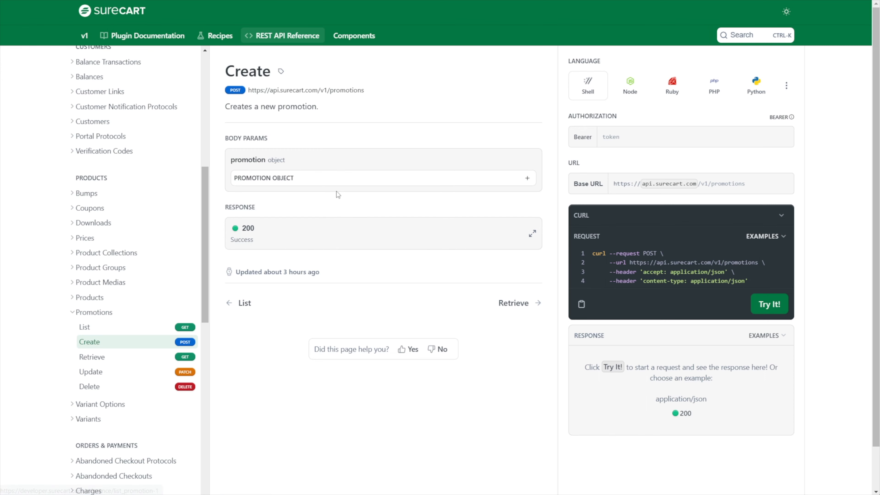
drag(368, 92, 248, 87)
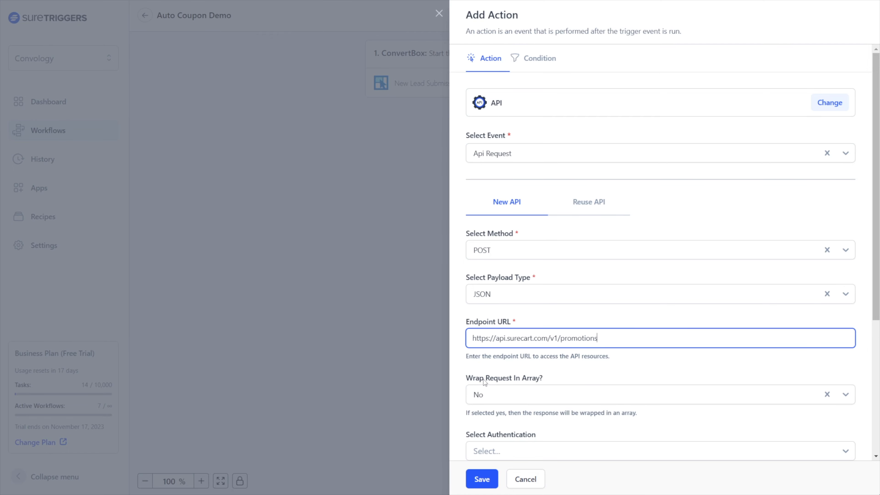
Set the API request's authentication to Bearer Token and open the API tokens page in the SureCart account
click(547, 380)
scroll(533, 347, down, 6)
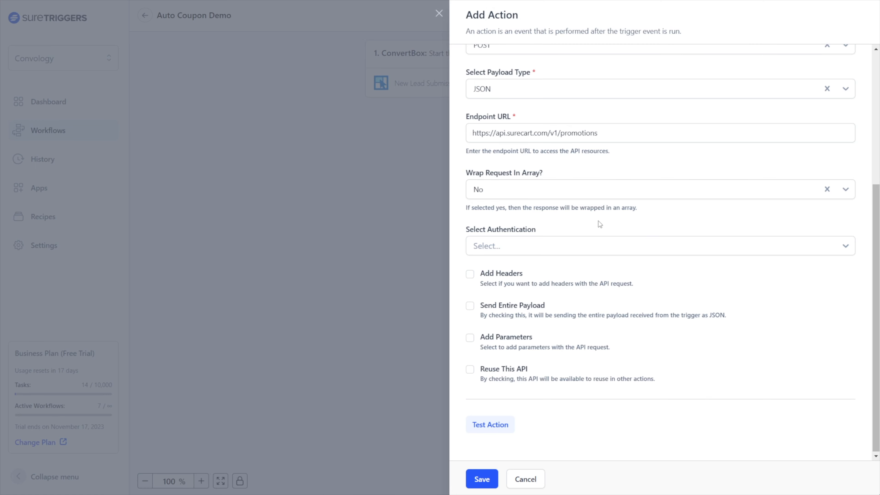
click(487, 247)
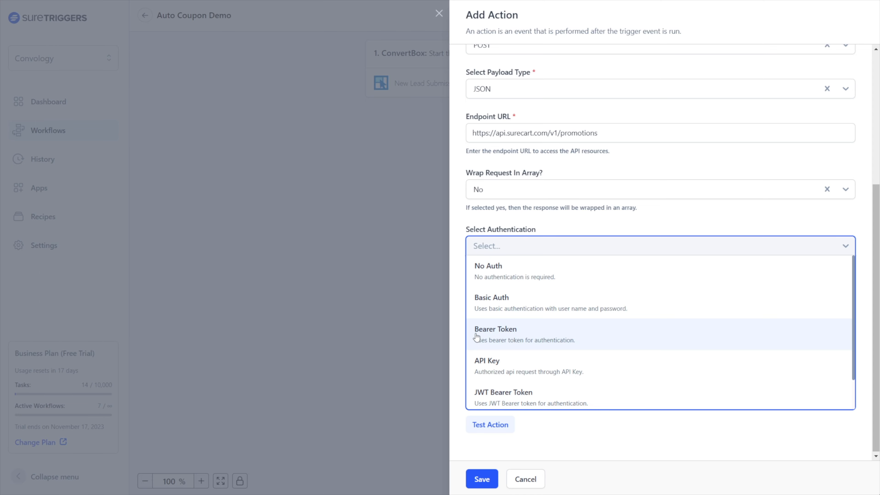
click(498, 338)
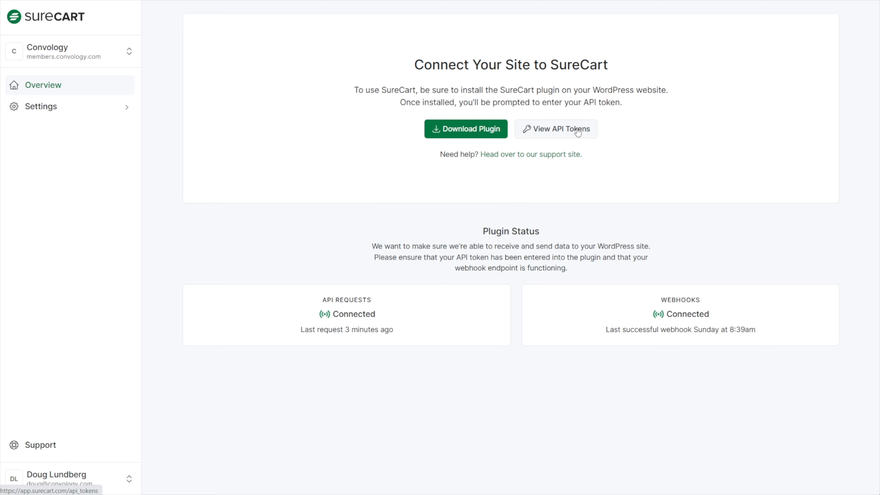
click(560, 134)
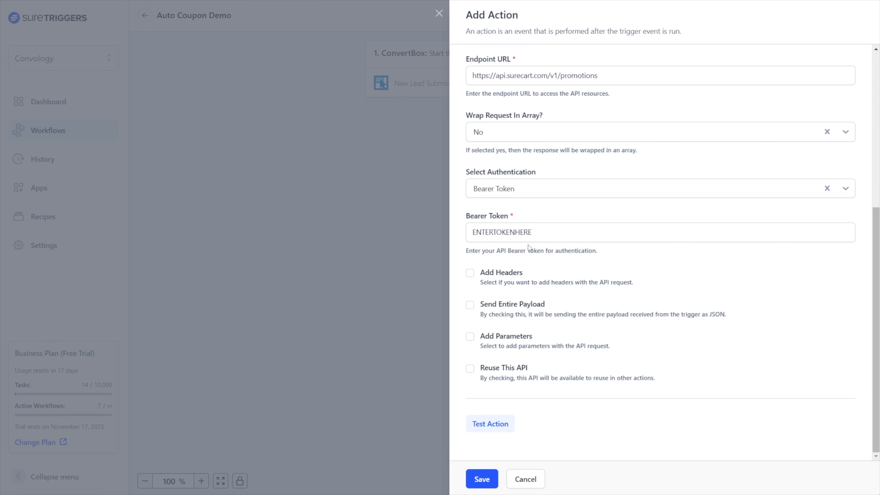
Back in SureTriggers, enable parameters for the API request and add two with the keys code and coupon_id
click(470, 337)
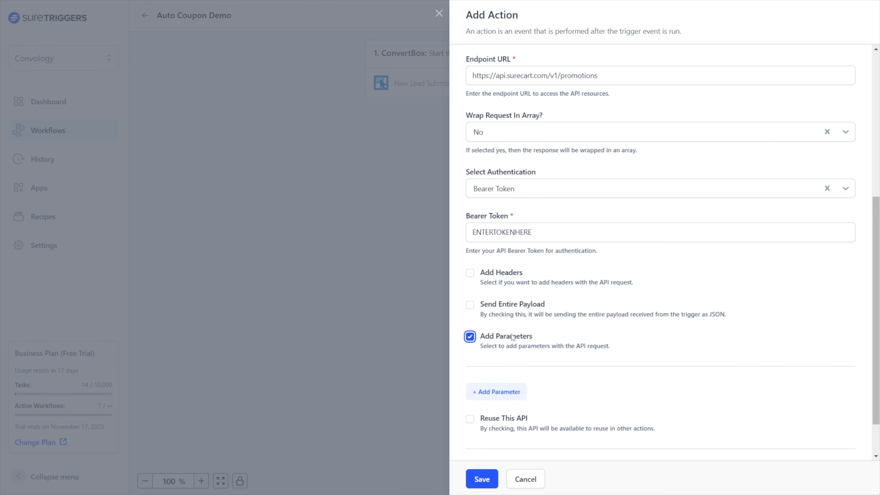
click(496, 393)
click(501, 437)
scroll(501, 382, down, 3)
click(496, 303)
text(code)
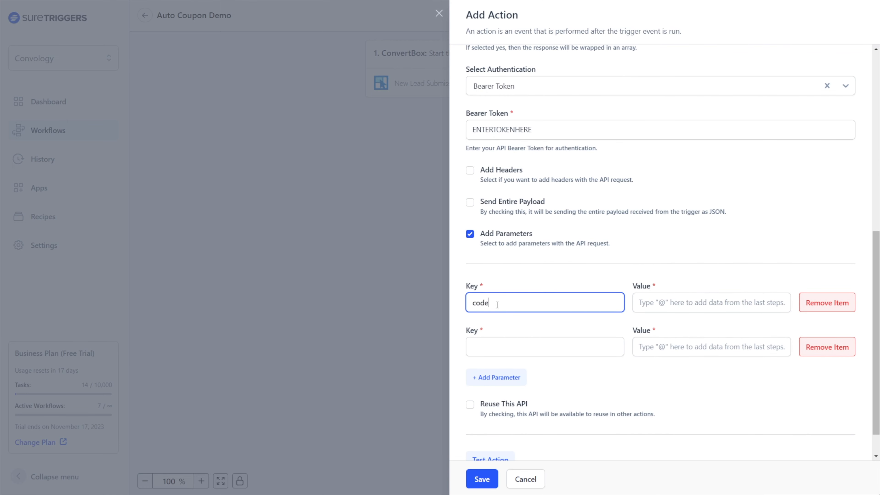
click(516, 352)
text(coupon_i)
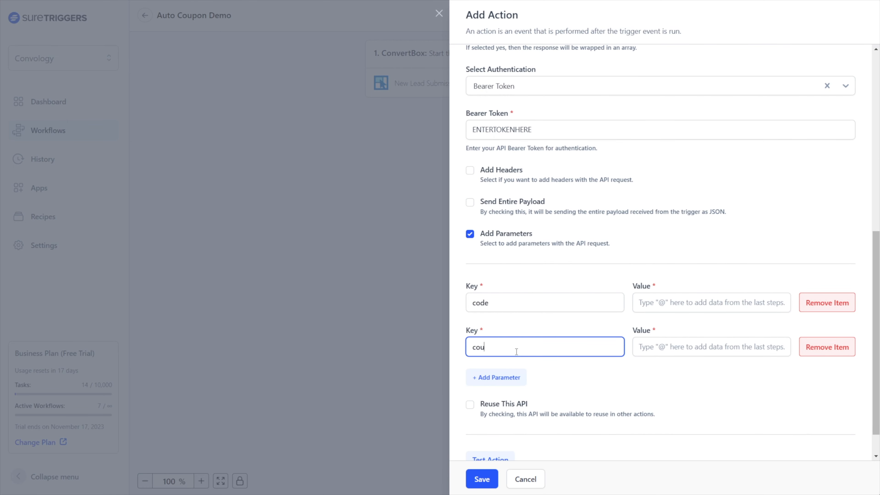
text(d)
Copy the Membership Discount Demo coupon's ID from its edit page URL and use it as the coupon_id parameter's value
key(Tab)
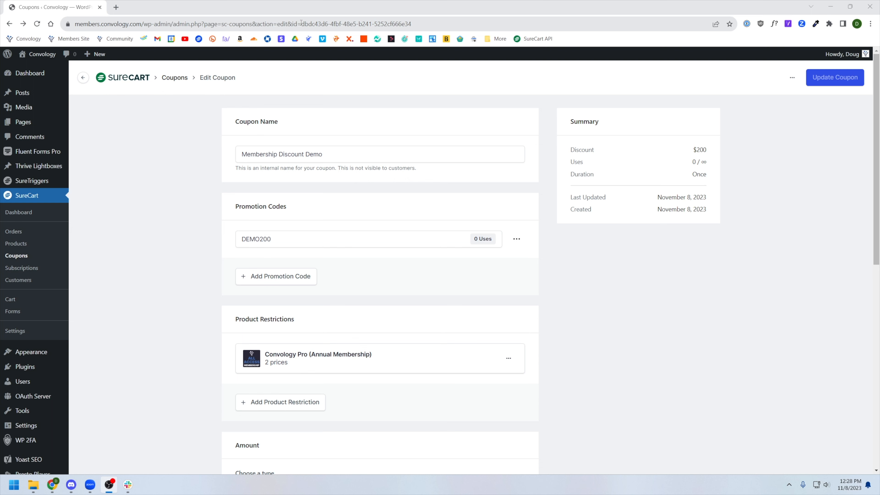
drag(301, 24, 414, 29)
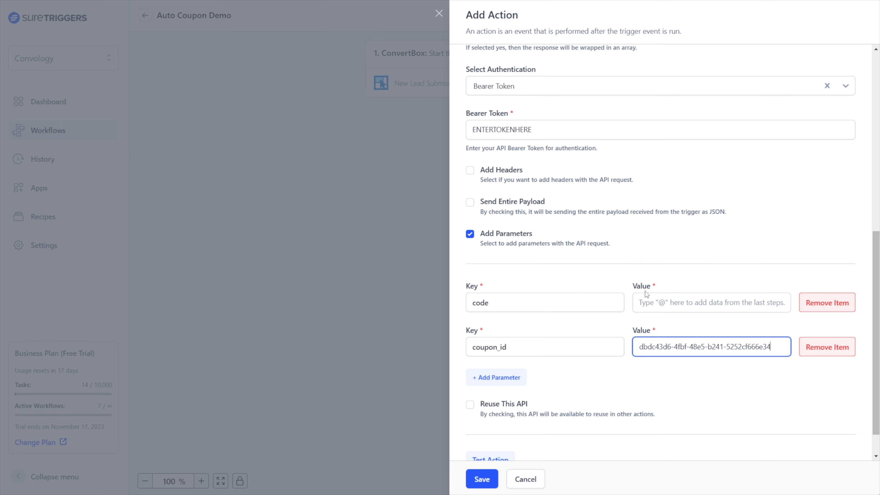
click(648, 282)
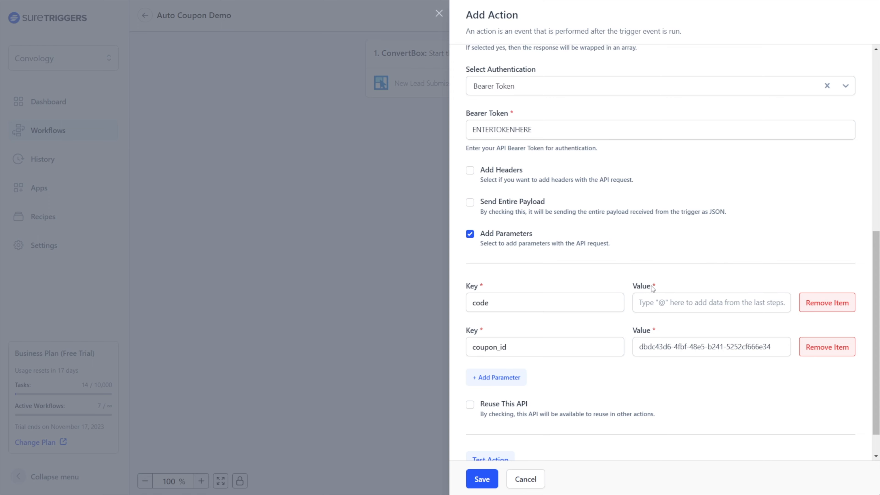
Set the code parameter's value to ConvertBox's First Name and Last Name data followed by 200
click(660, 303)
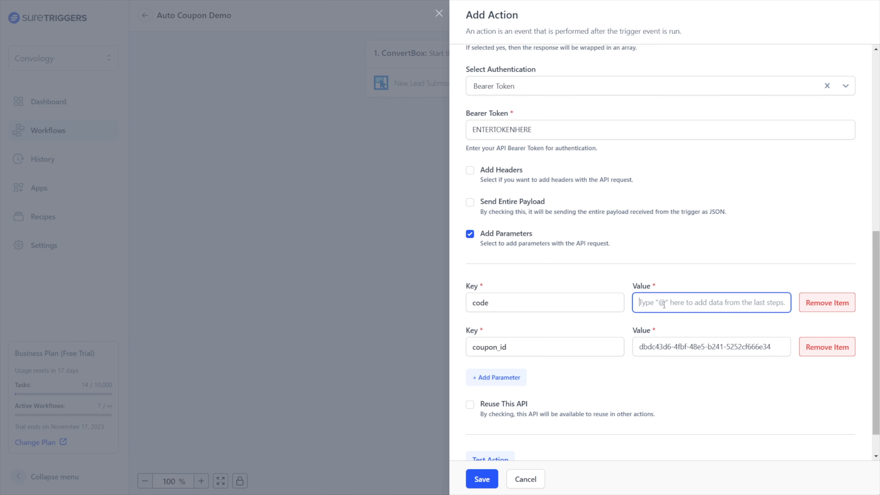
text(@)
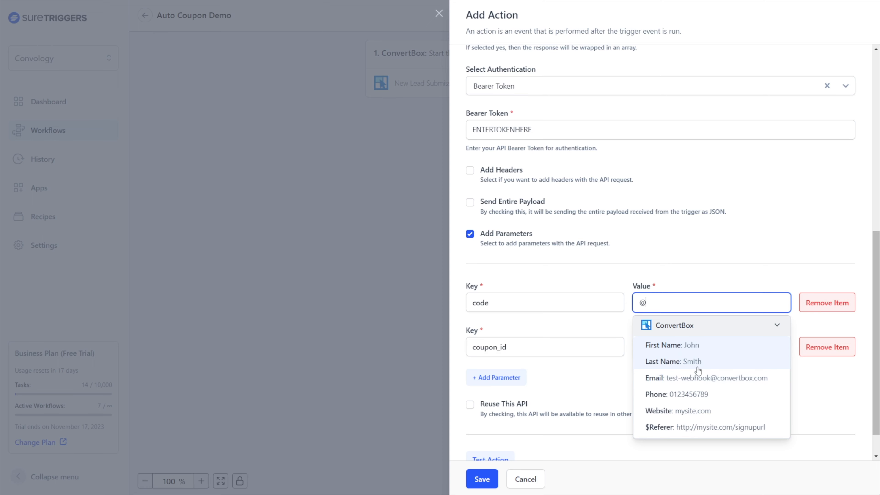
click(680, 347)
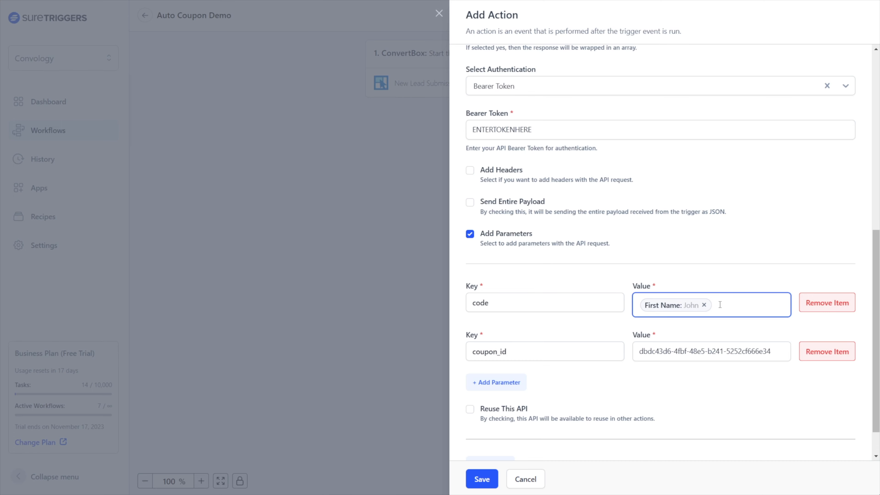
text(@)
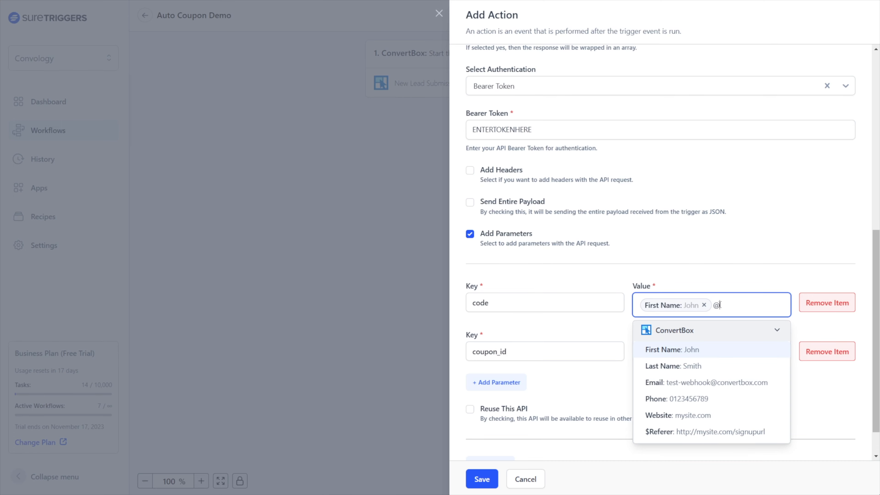
click(706, 367)
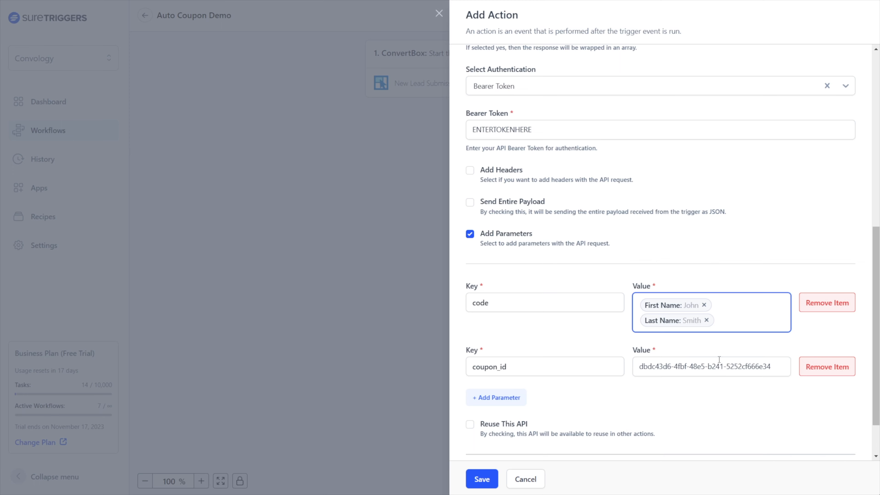
text(200)
click(588, 337)
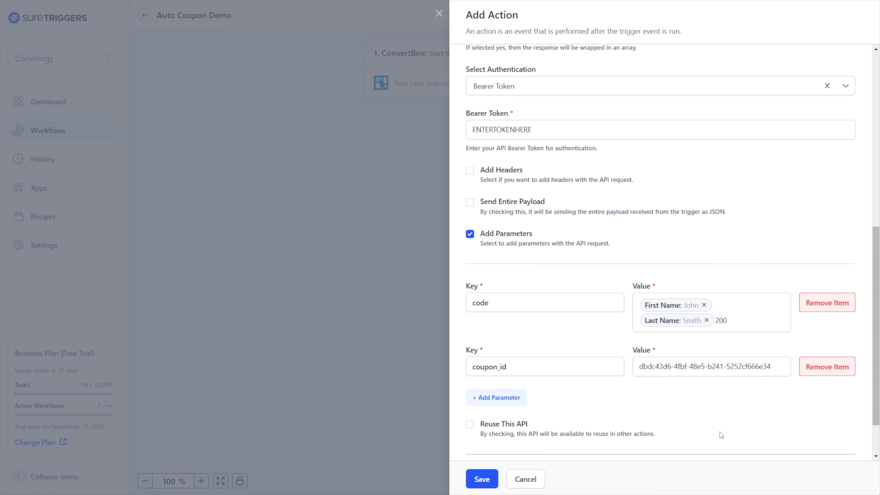
Set the code parameter's value to the Email data from ConvertBox
scroll(718, 437, down, 3)
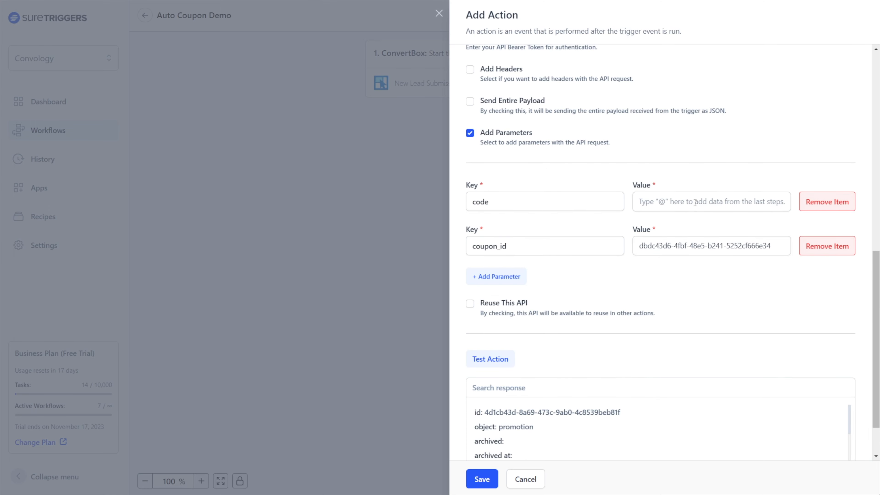
click(687, 200)
text(@)
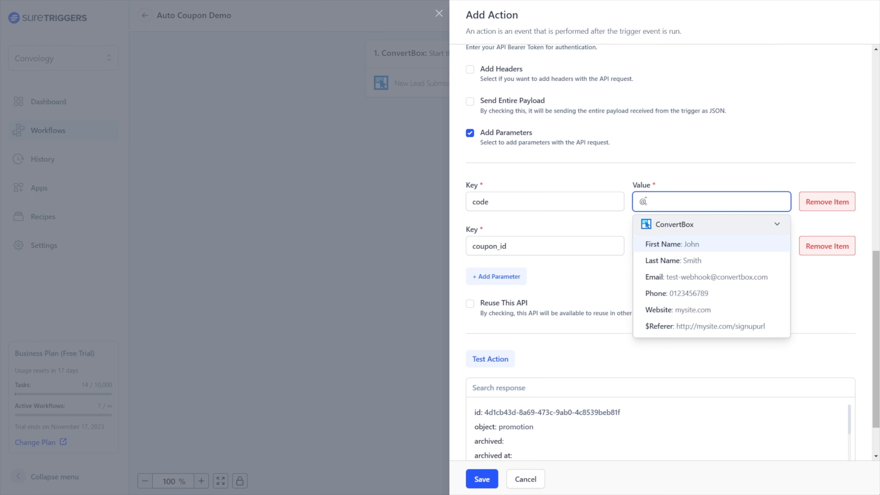
click(672, 283)
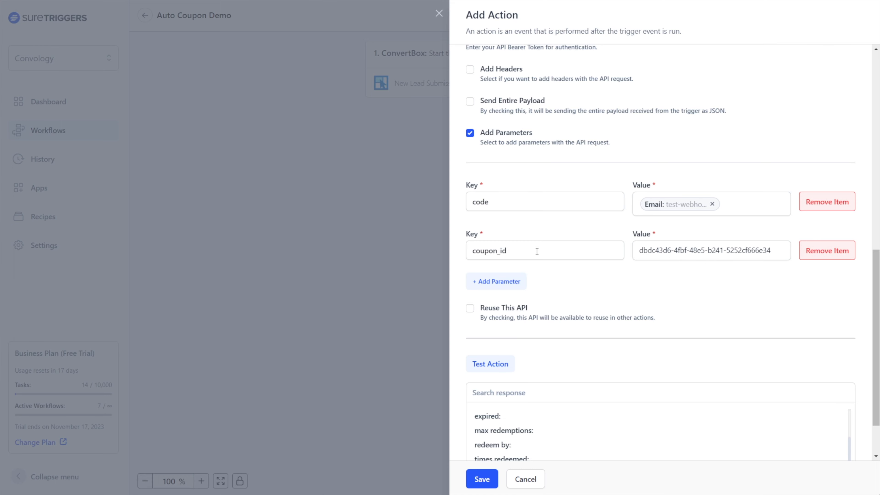
Test the API request action and save it to the workflow
click(488, 364)
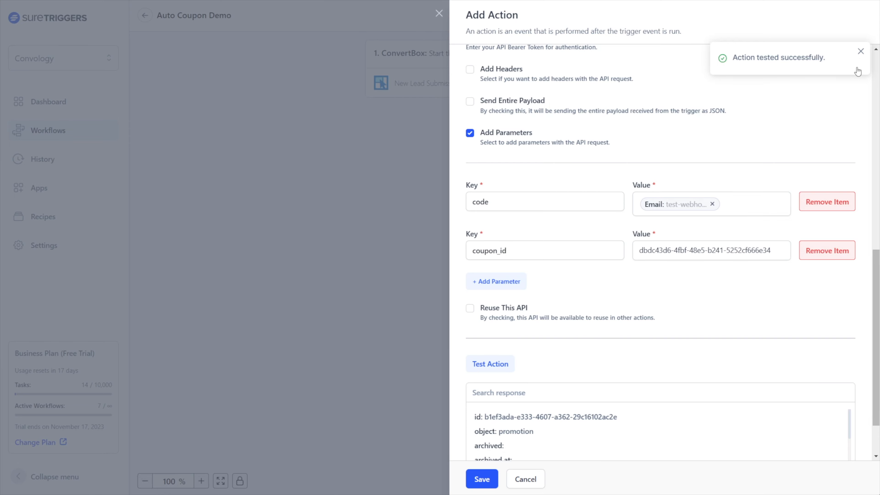
click(859, 53)
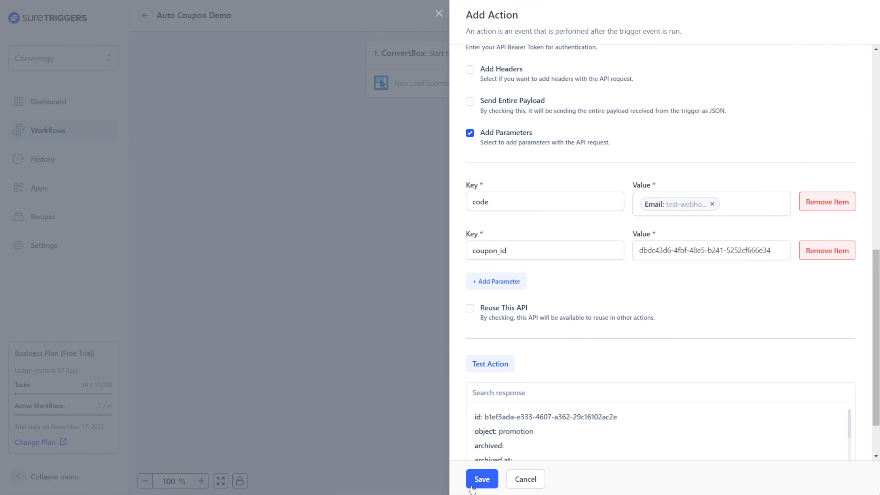
click(481, 478)
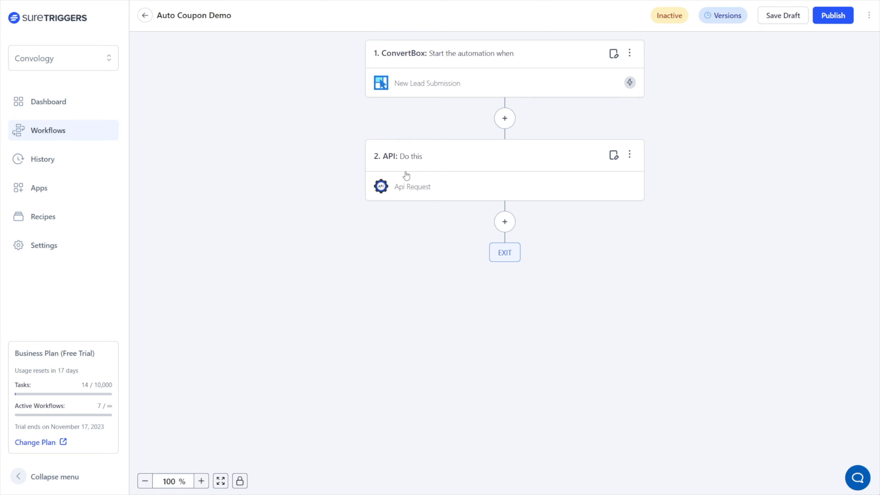
Add a Delay For action of 2 days after the API request and save it
click(505, 222)
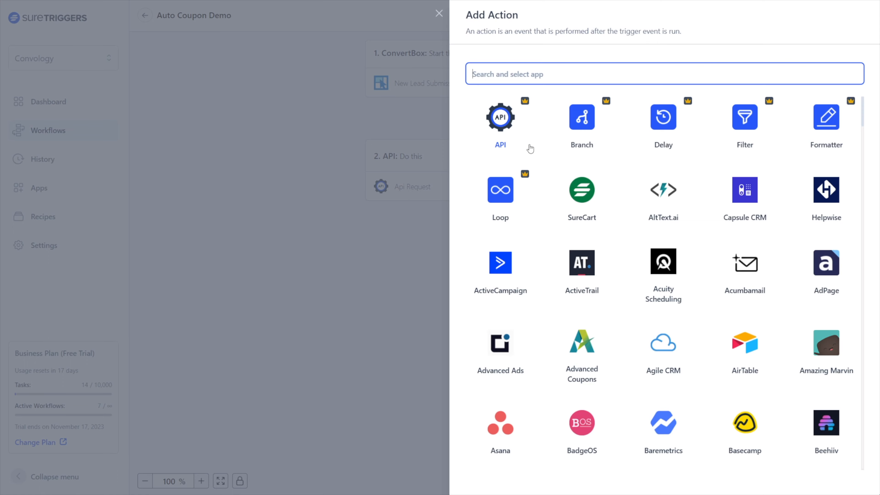
click(665, 125)
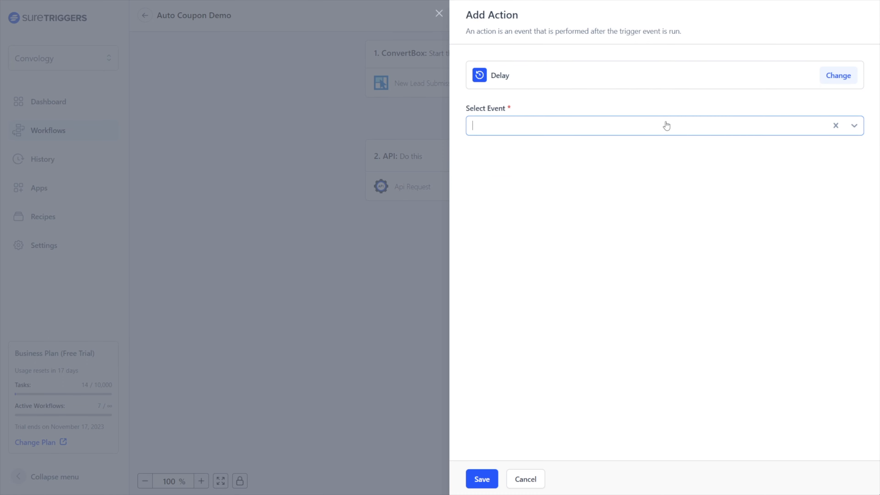
click(642, 126)
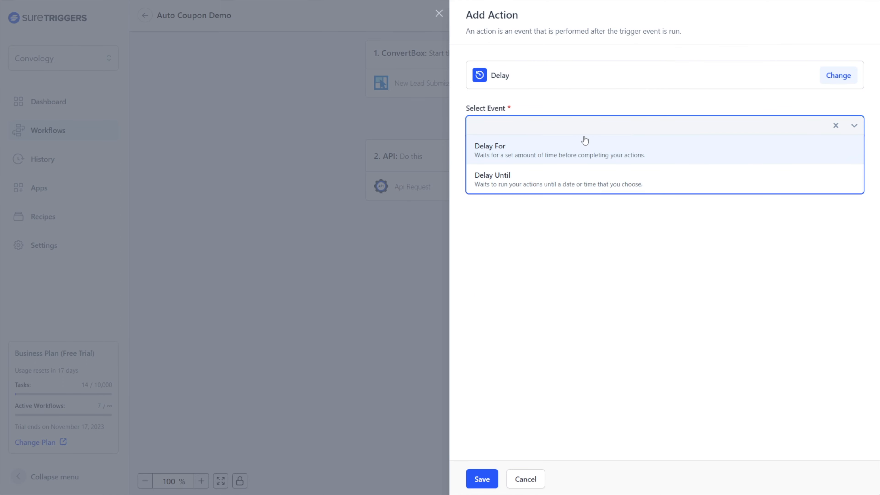
click(490, 153)
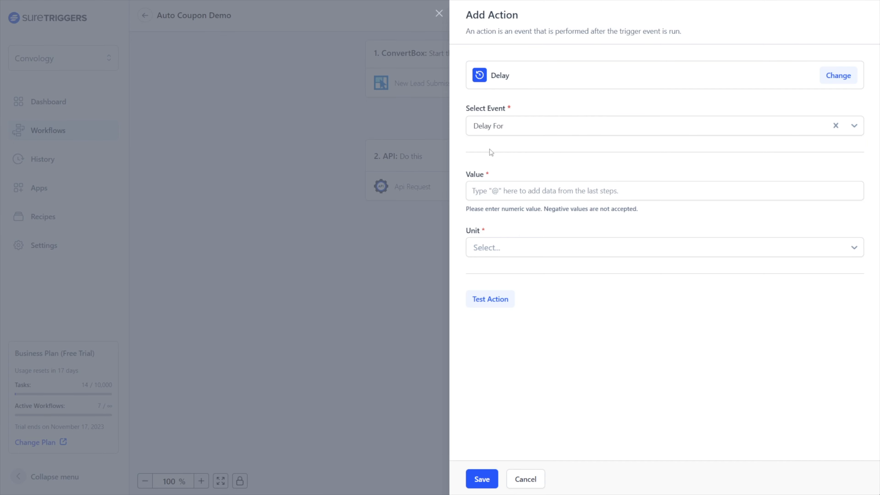
click(502, 193)
click(503, 191)
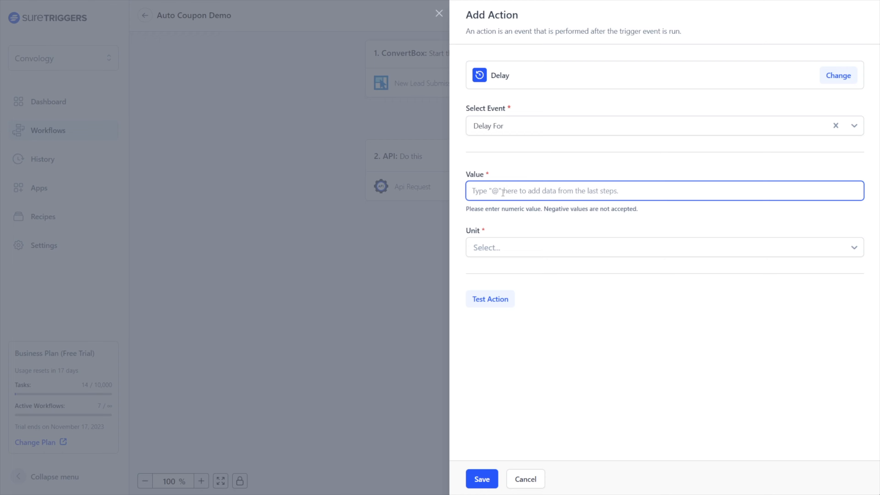
text(2)
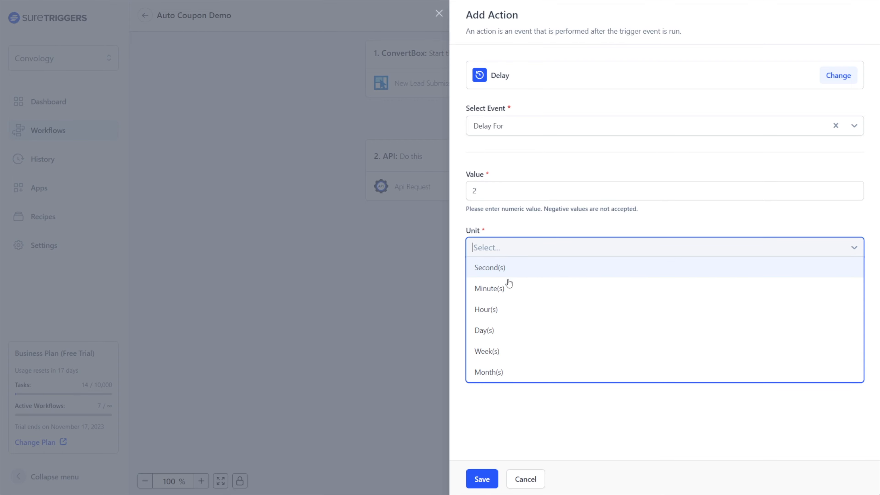
click(499, 332)
click(482, 479)
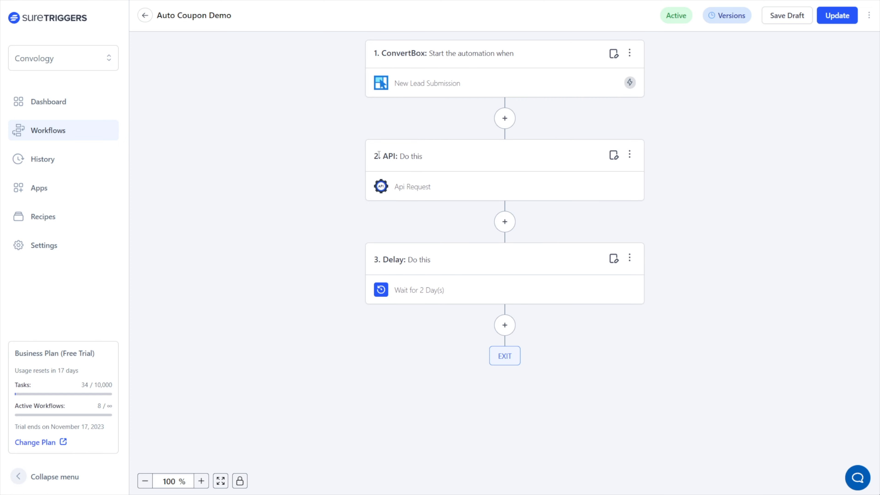
Add an API Request action after the 2-day delay, with the DELETE method and the JSON payload type
click(504, 326)
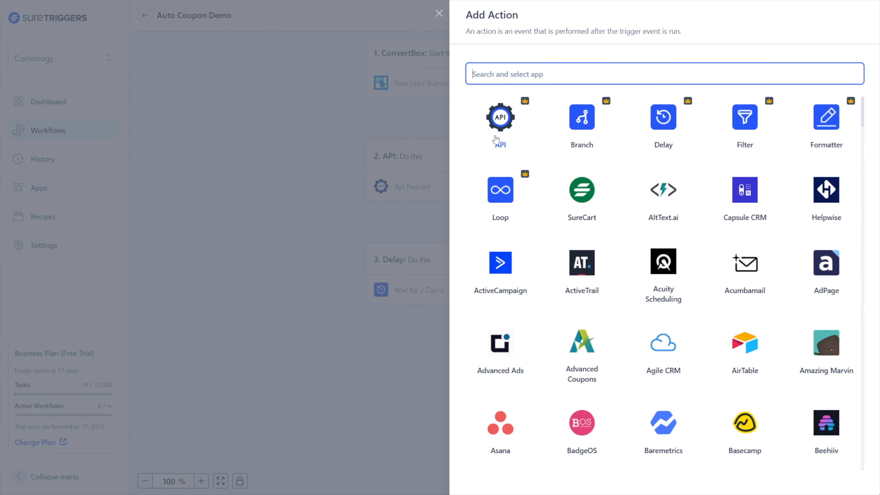
click(499, 137)
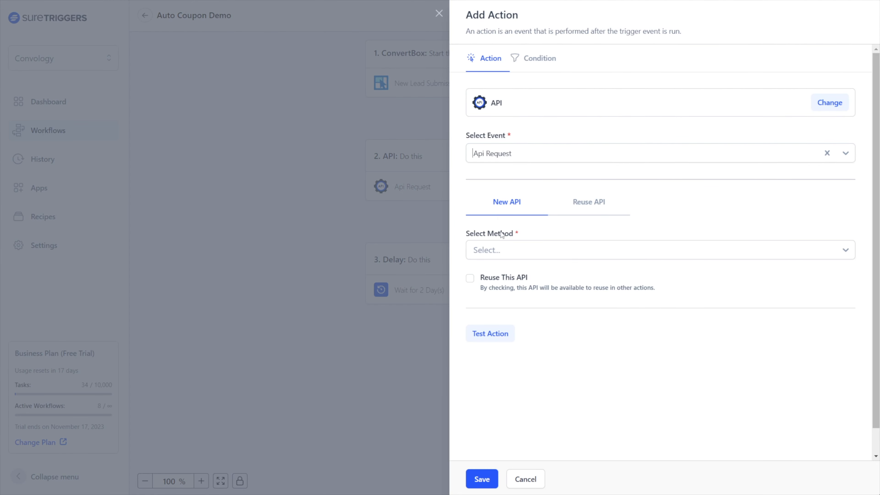
click(491, 252)
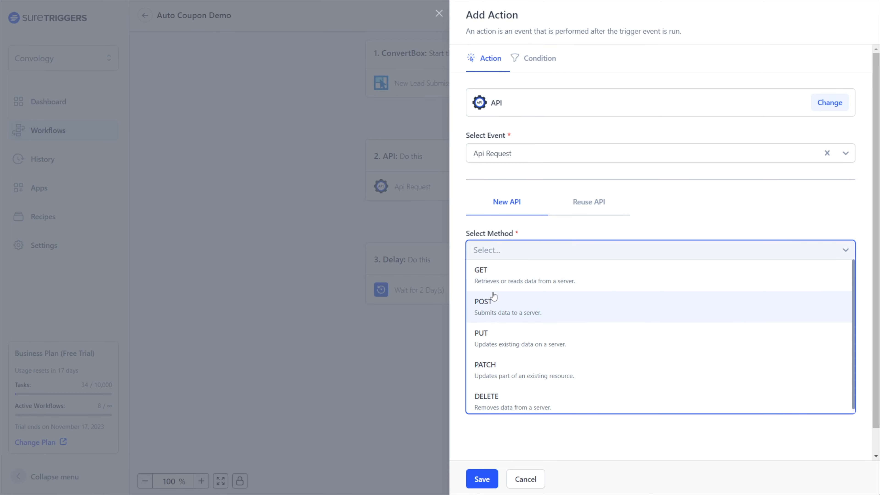
click(490, 395)
click(510, 298)
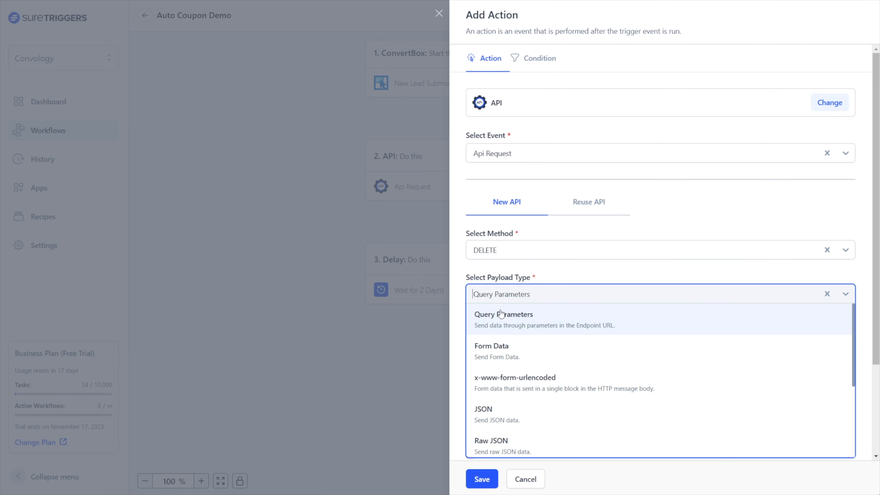
click(485, 410)
click(491, 341)
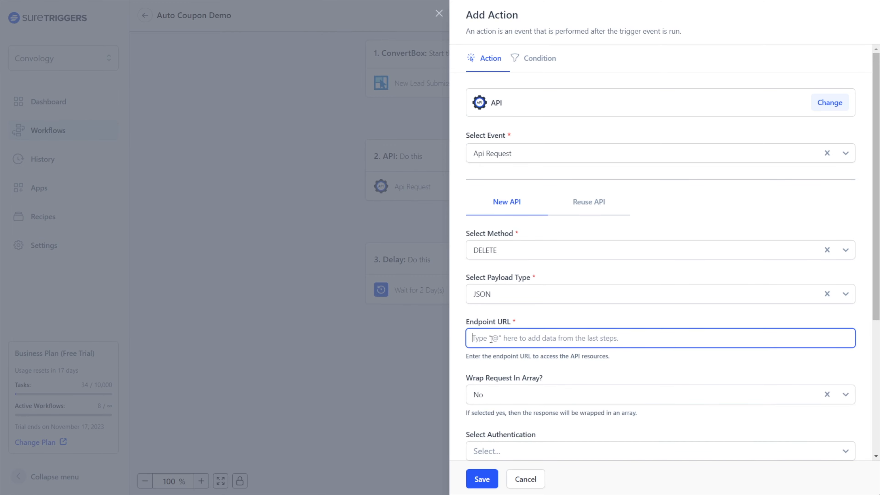
scroll(568, 295, down, 3)
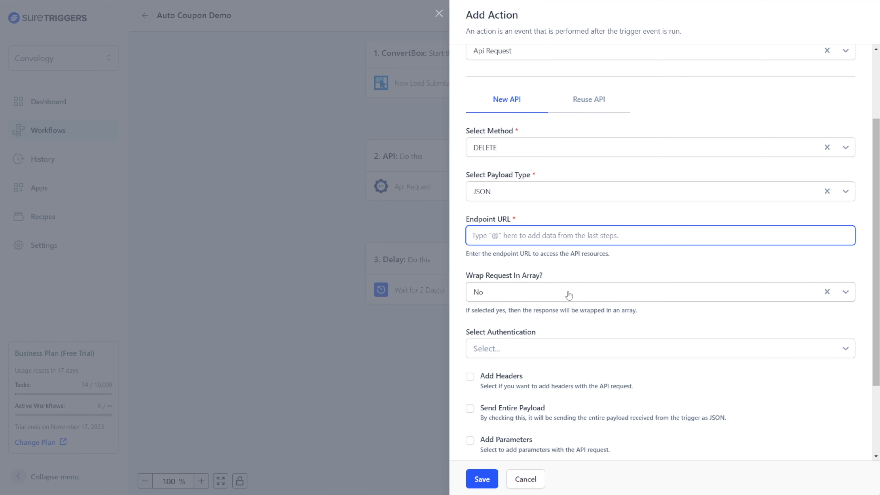
text(https://api.surecart.com/v1/promotions/)
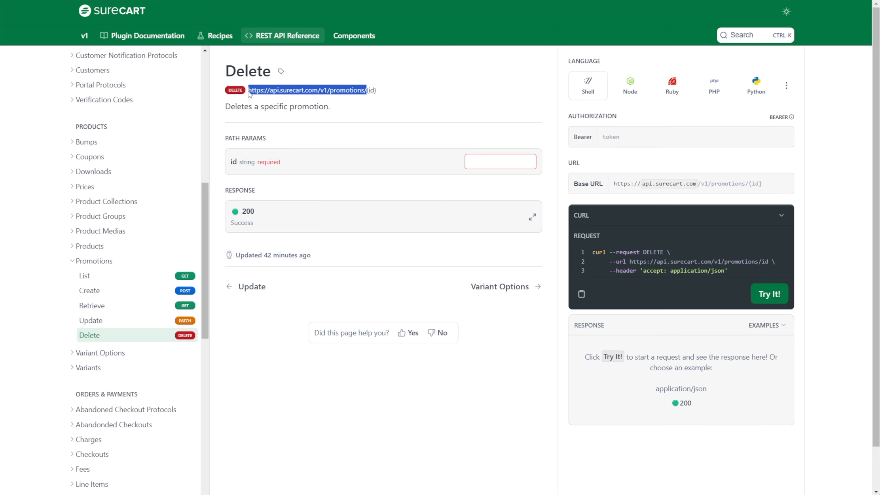
click(375, 99)
drag(376, 92, 366, 94)
click(372, 97)
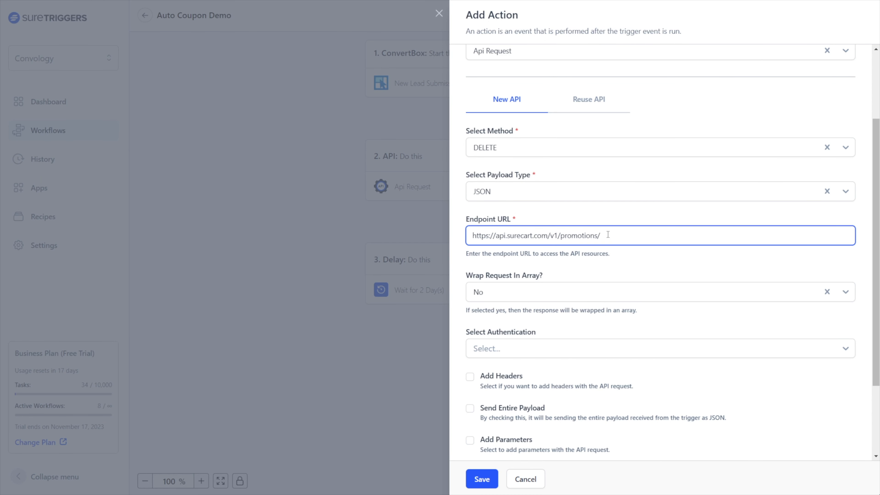
Cut the promotions base URL out of the endpoint URL so that it is empty
text(@)
drag(613, 238, 536, 212)
key(ctrl+c)
key(BackSpace)
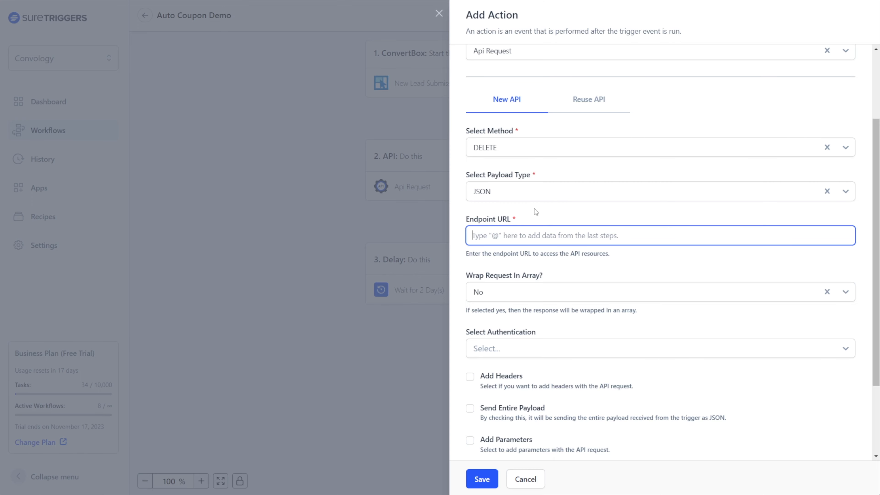
text(@)
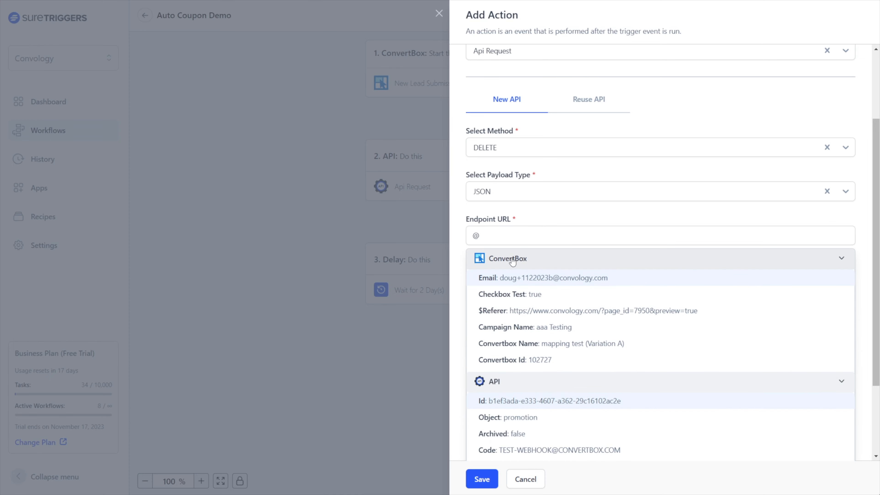
click(513, 261)
click(504, 301)
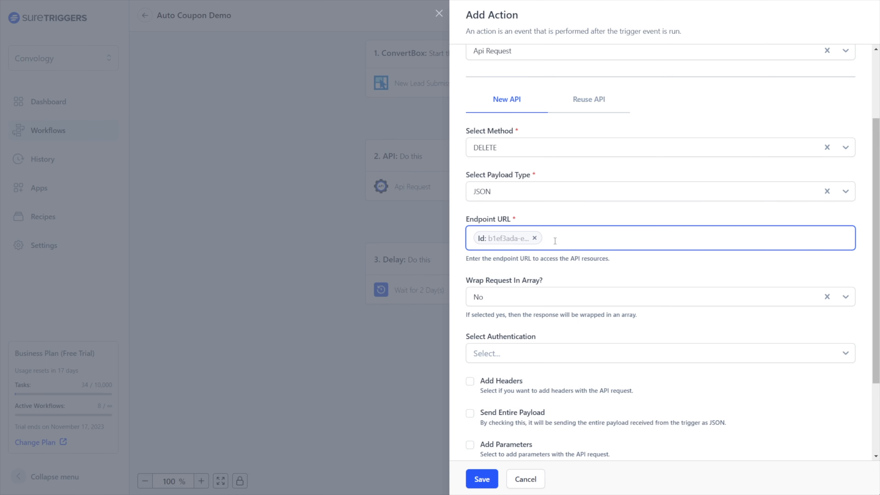
text(@)
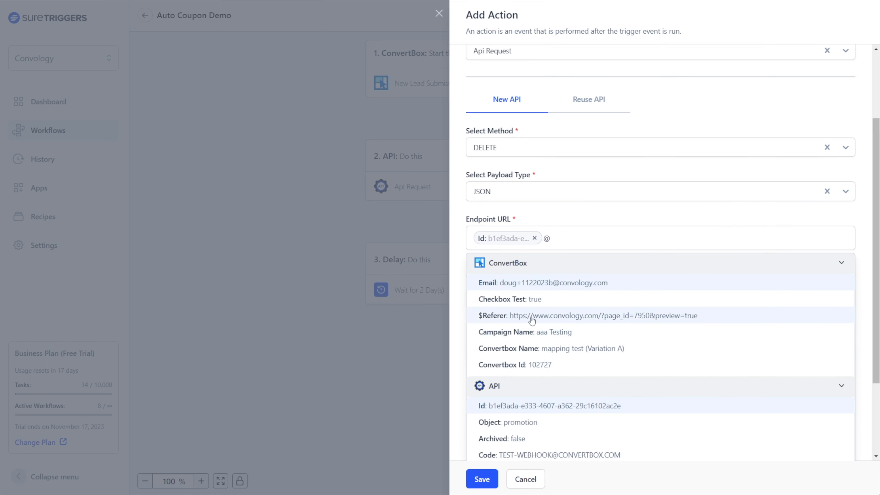
click(515, 405)
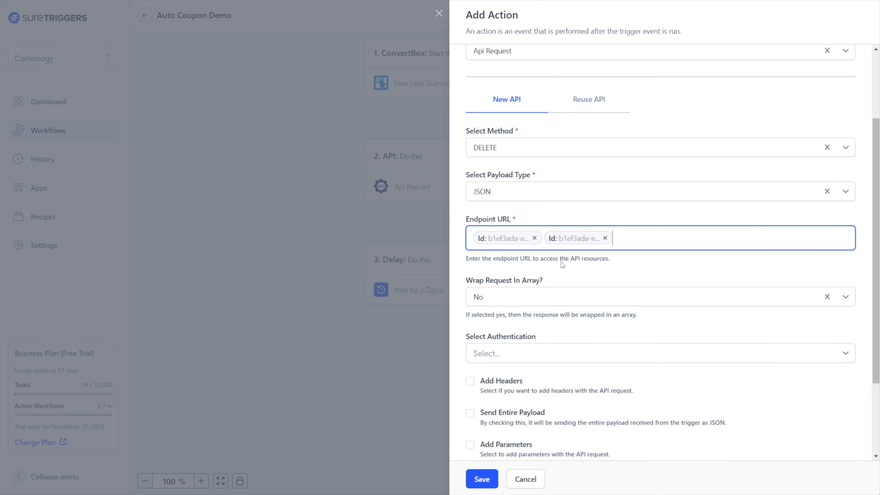
click(543, 239)
key(ctrl+v)
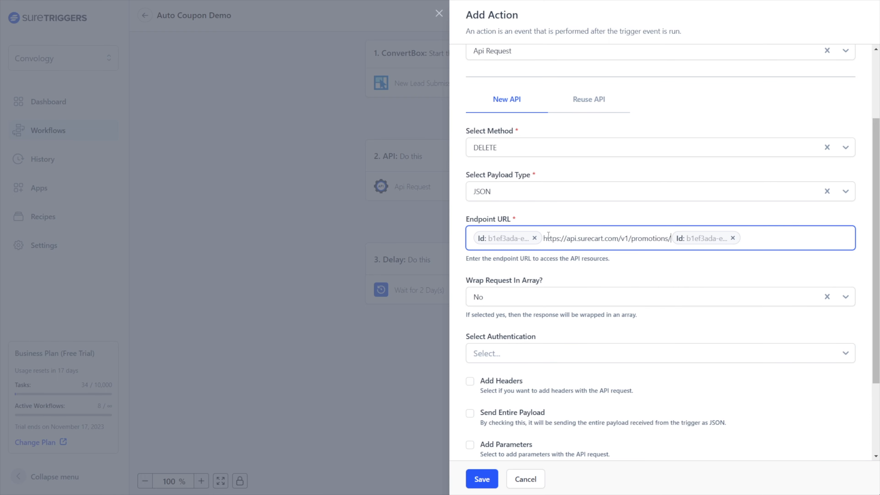
click(534, 238)
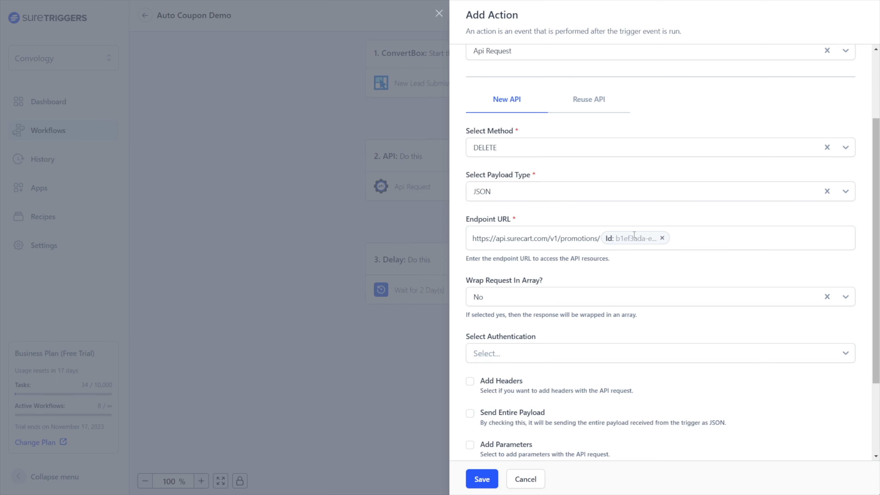
Set the request's authentication to Bearer Token and enter the API bearer token
scroll(562, 269, down, 2)
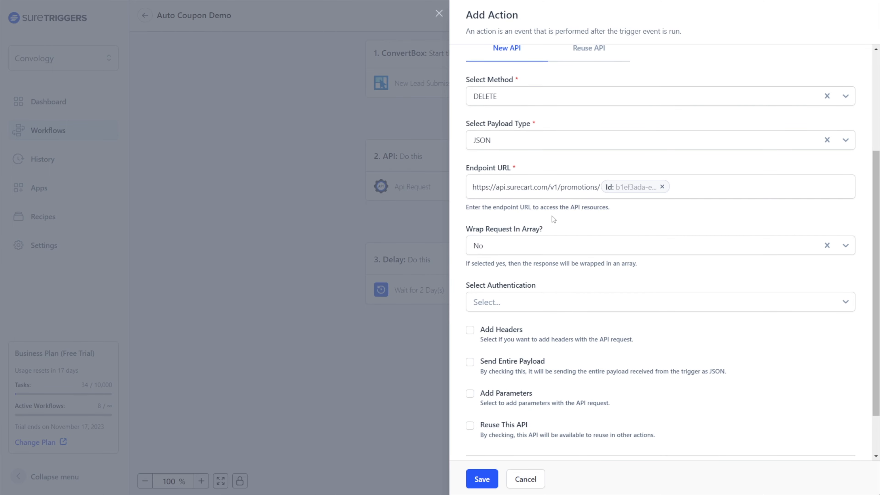
scroll(505, 256, down, 2)
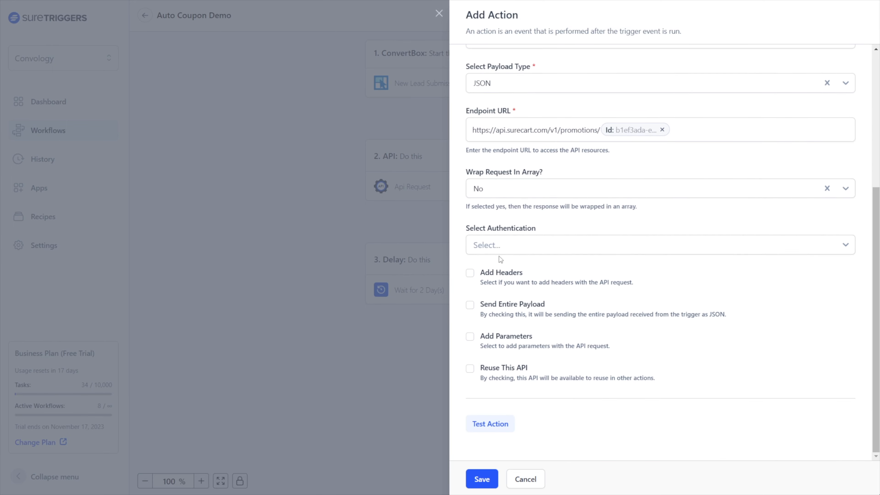
click(492, 246)
click(495, 332)
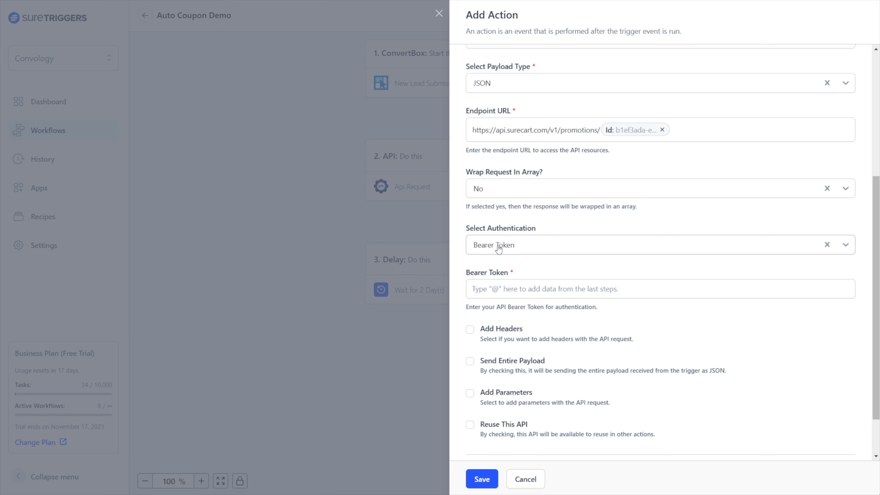
click(508, 277)
text(ENTERTOKEN)
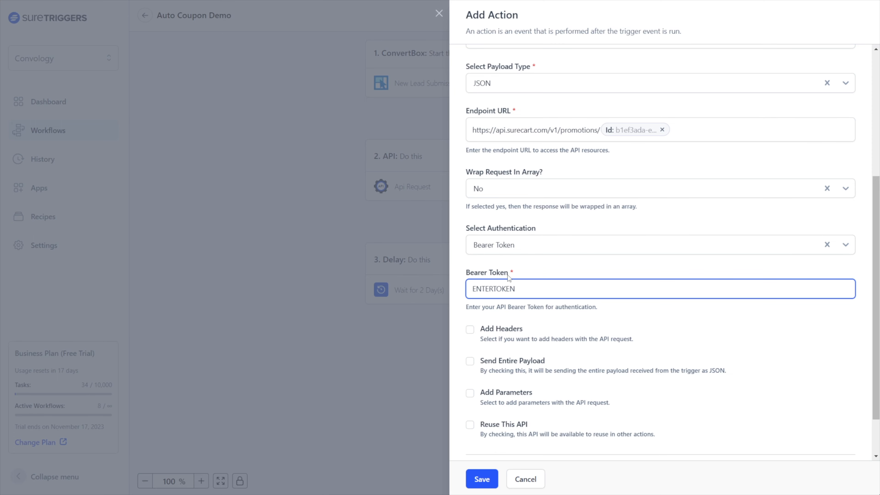
Enable parameters for the request and add one with the key id and the API step's Id data as its value
scroll(547, 272, down, 2)
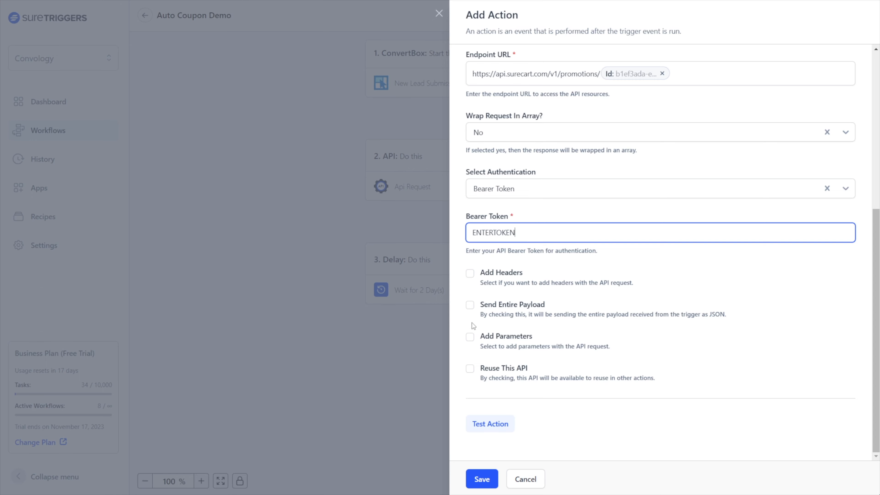
click(470, 336)
scroll(541, 308, down, 2)
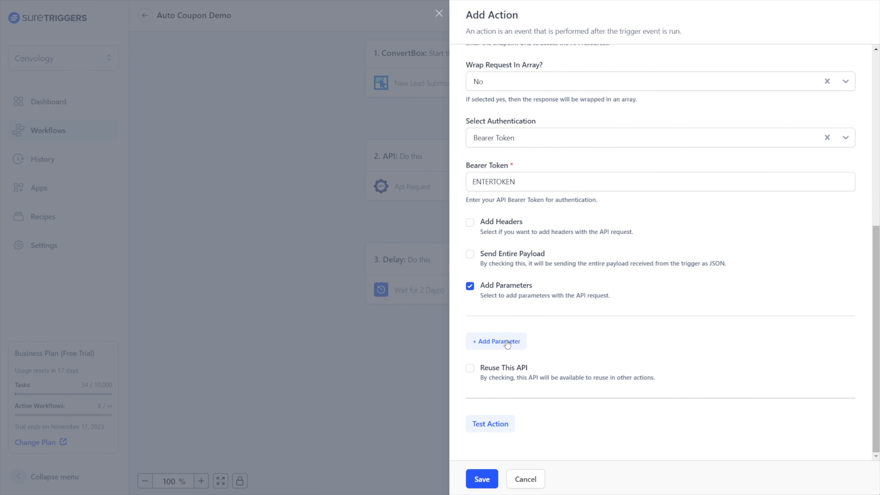
click(522, 343)
text(id)
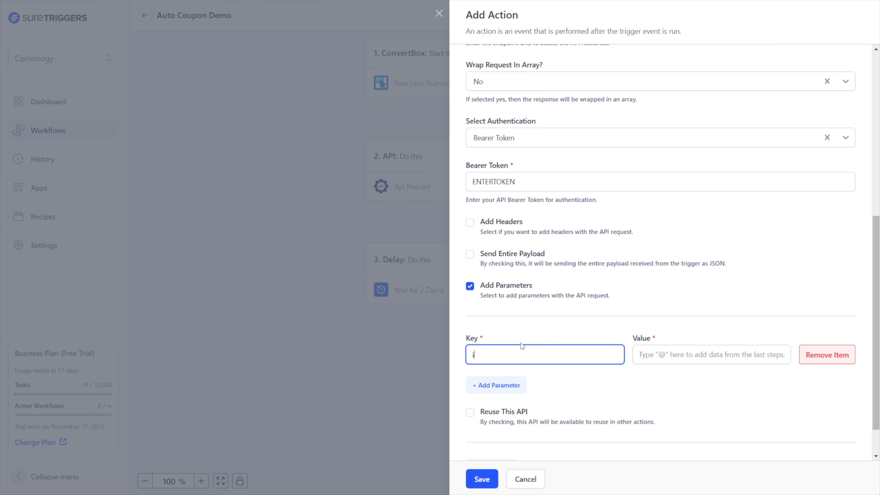
click(674, 357)
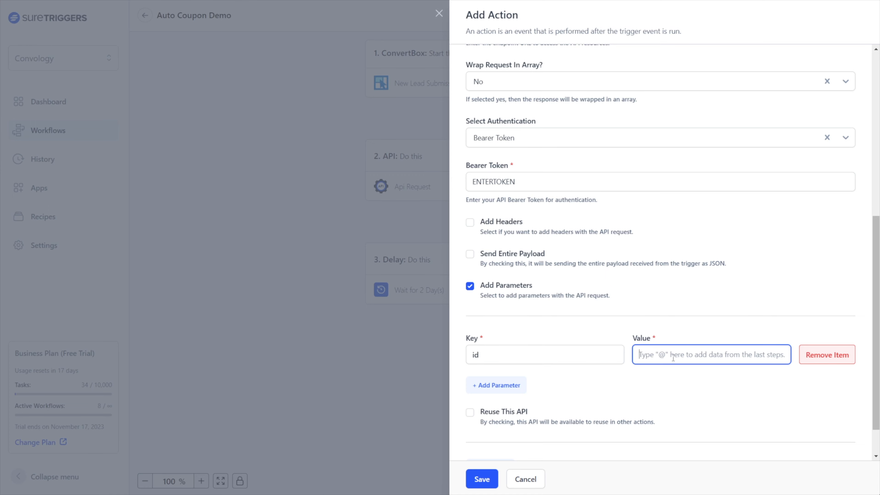
text(@)
click(666, 330)
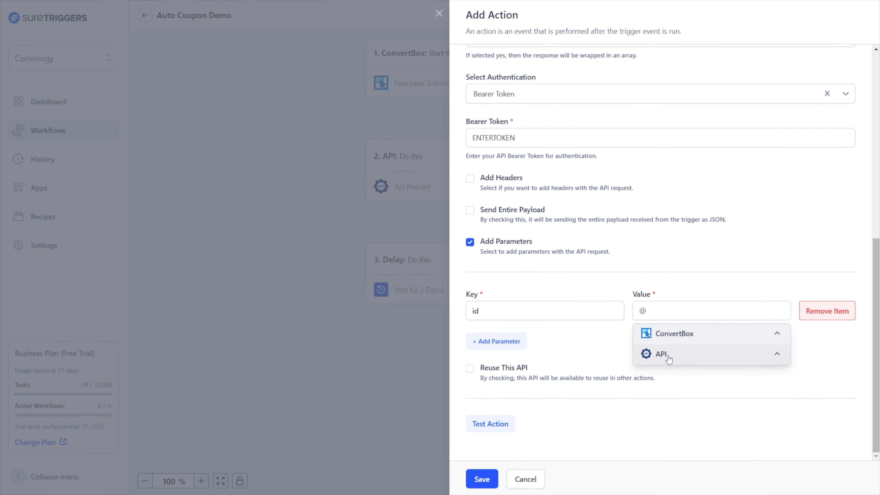
click(665, 355)
click(663, 375)
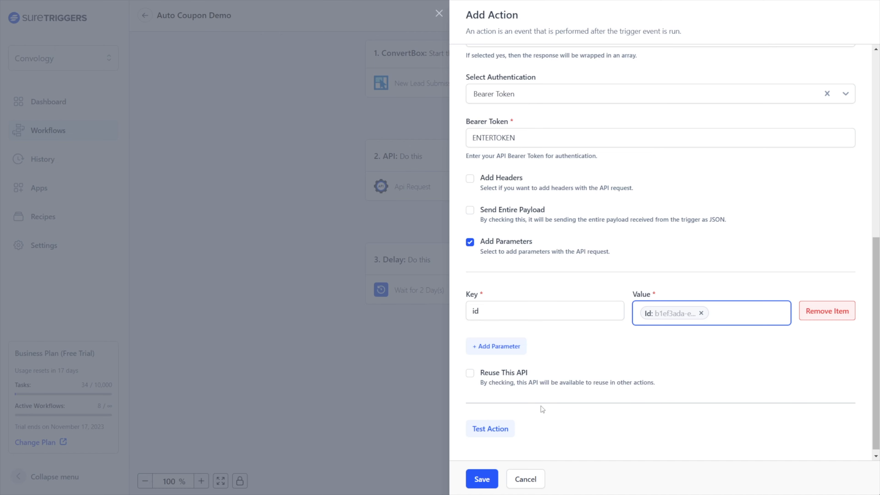
Review the DELETE request's settings and save the action to the workflow
scroll(537, 414, up, 5)
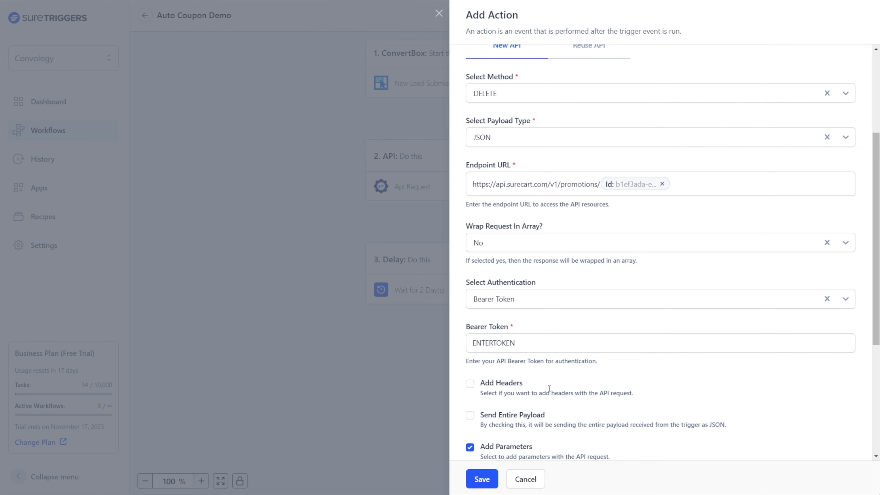
scroll(549, 387, down, 5)
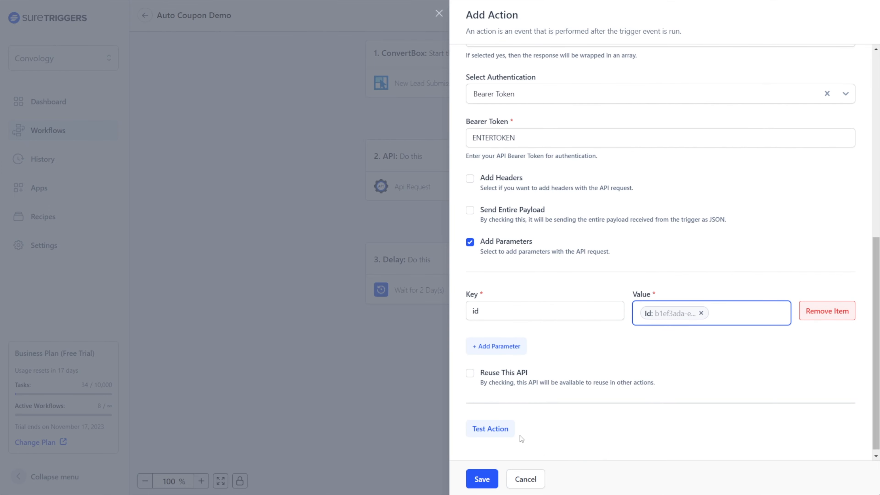
click(482, 478)
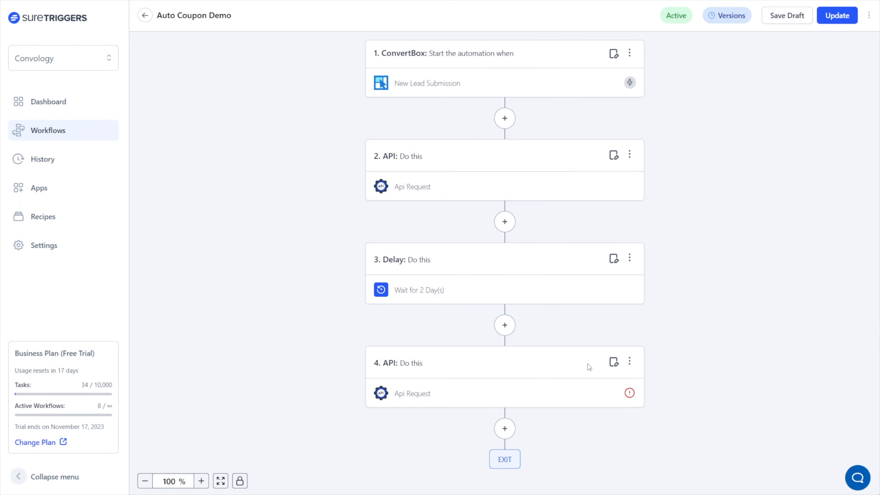